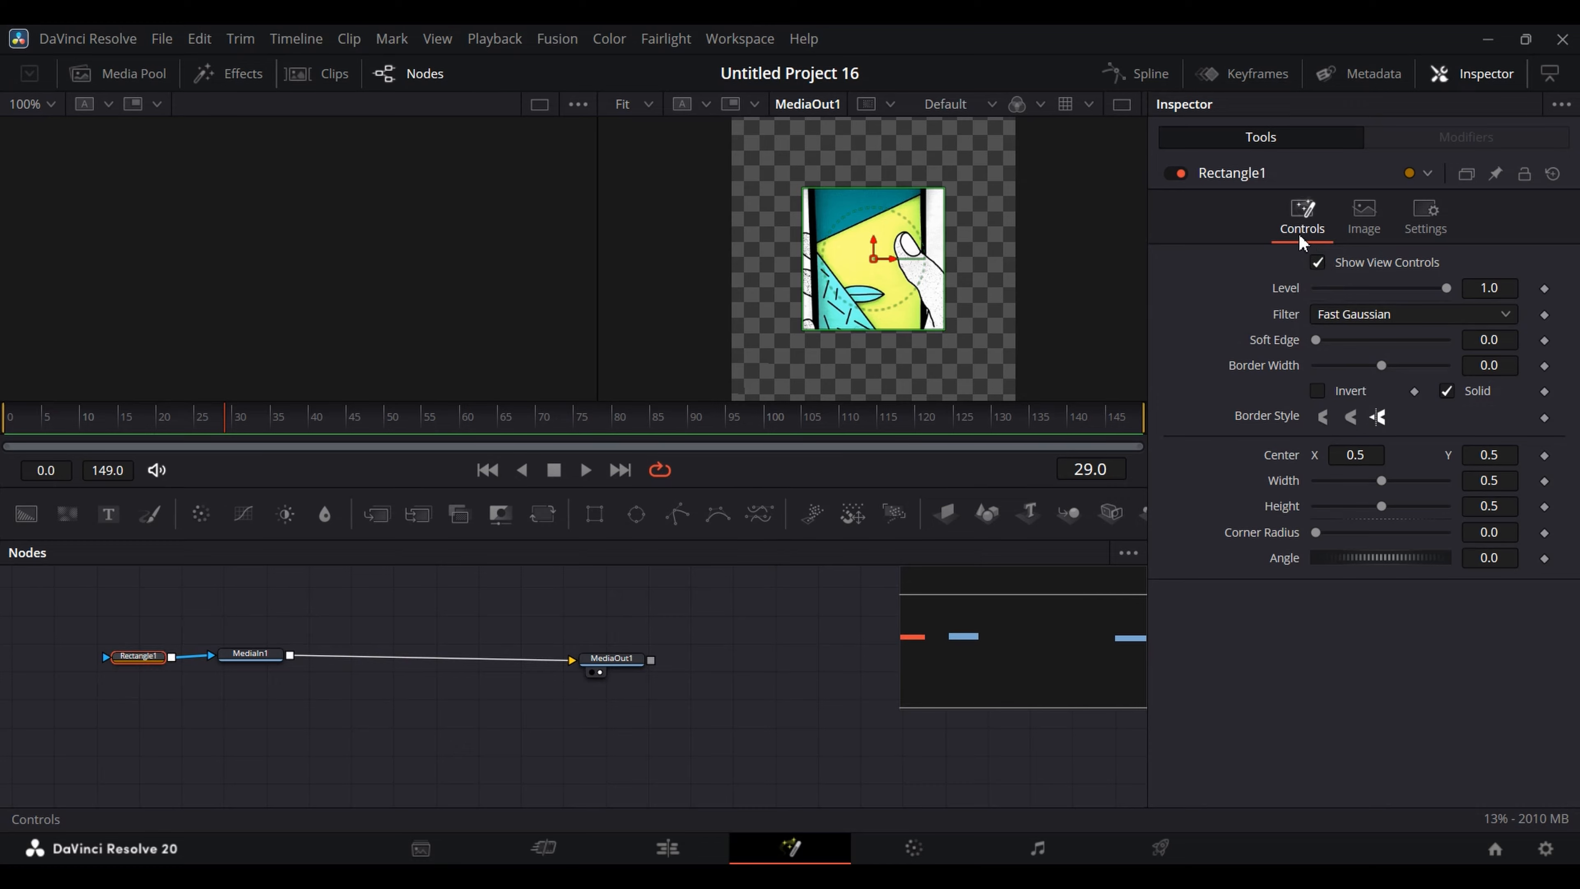
Step: Set the Rectangle1 mask's output size to Custom and return to its shape controls
{"action": "left_click", "coordinate": [1361, 215]}
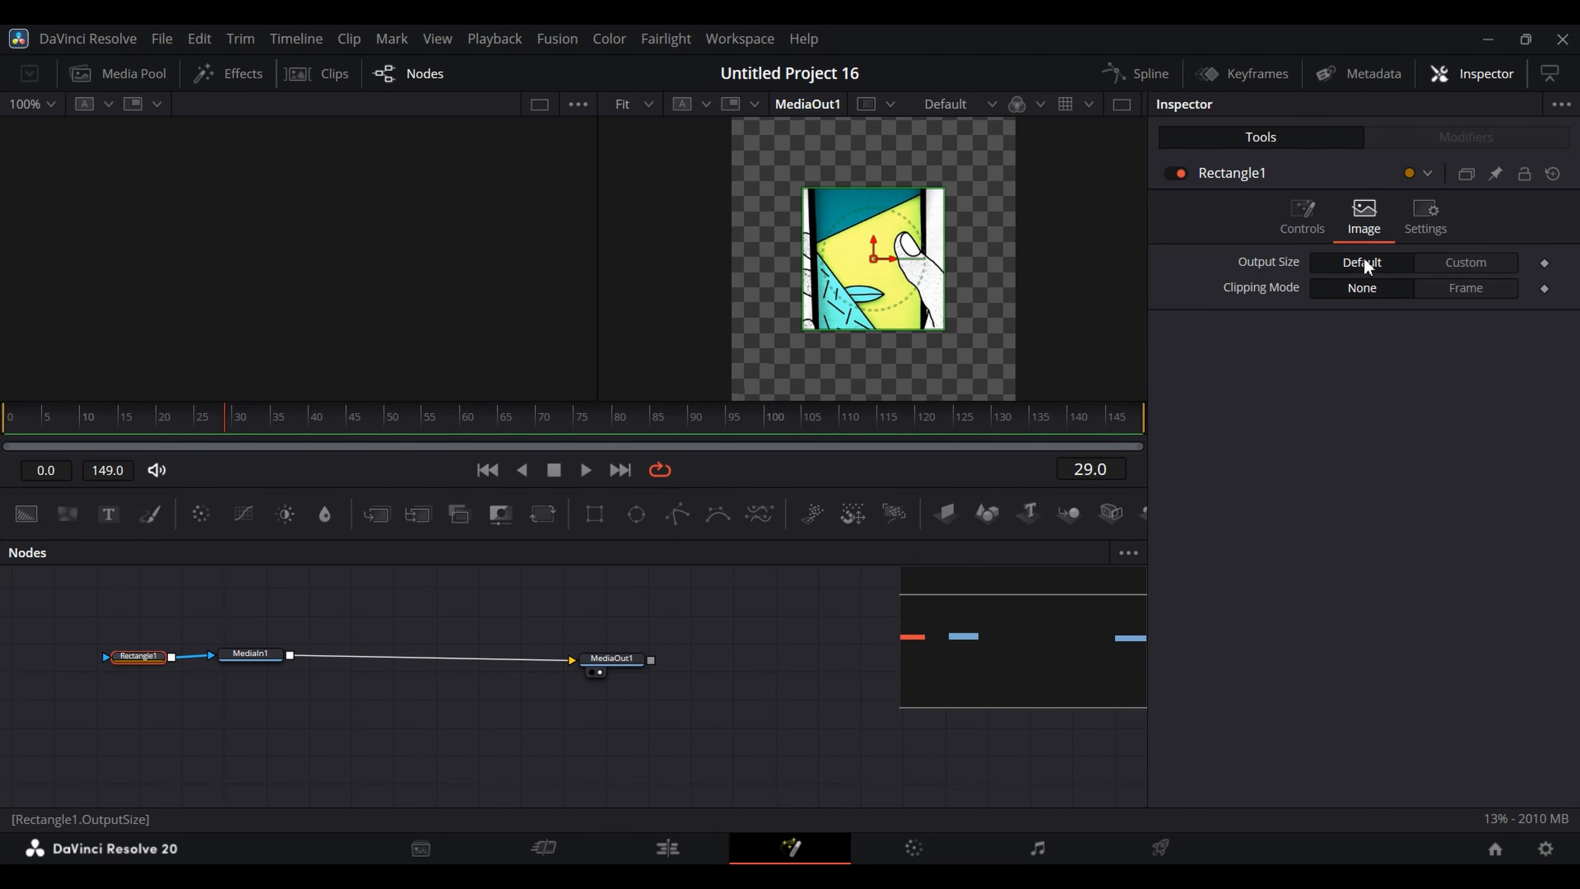
{"action": "left_click", "coordinate": [1441, 268]}
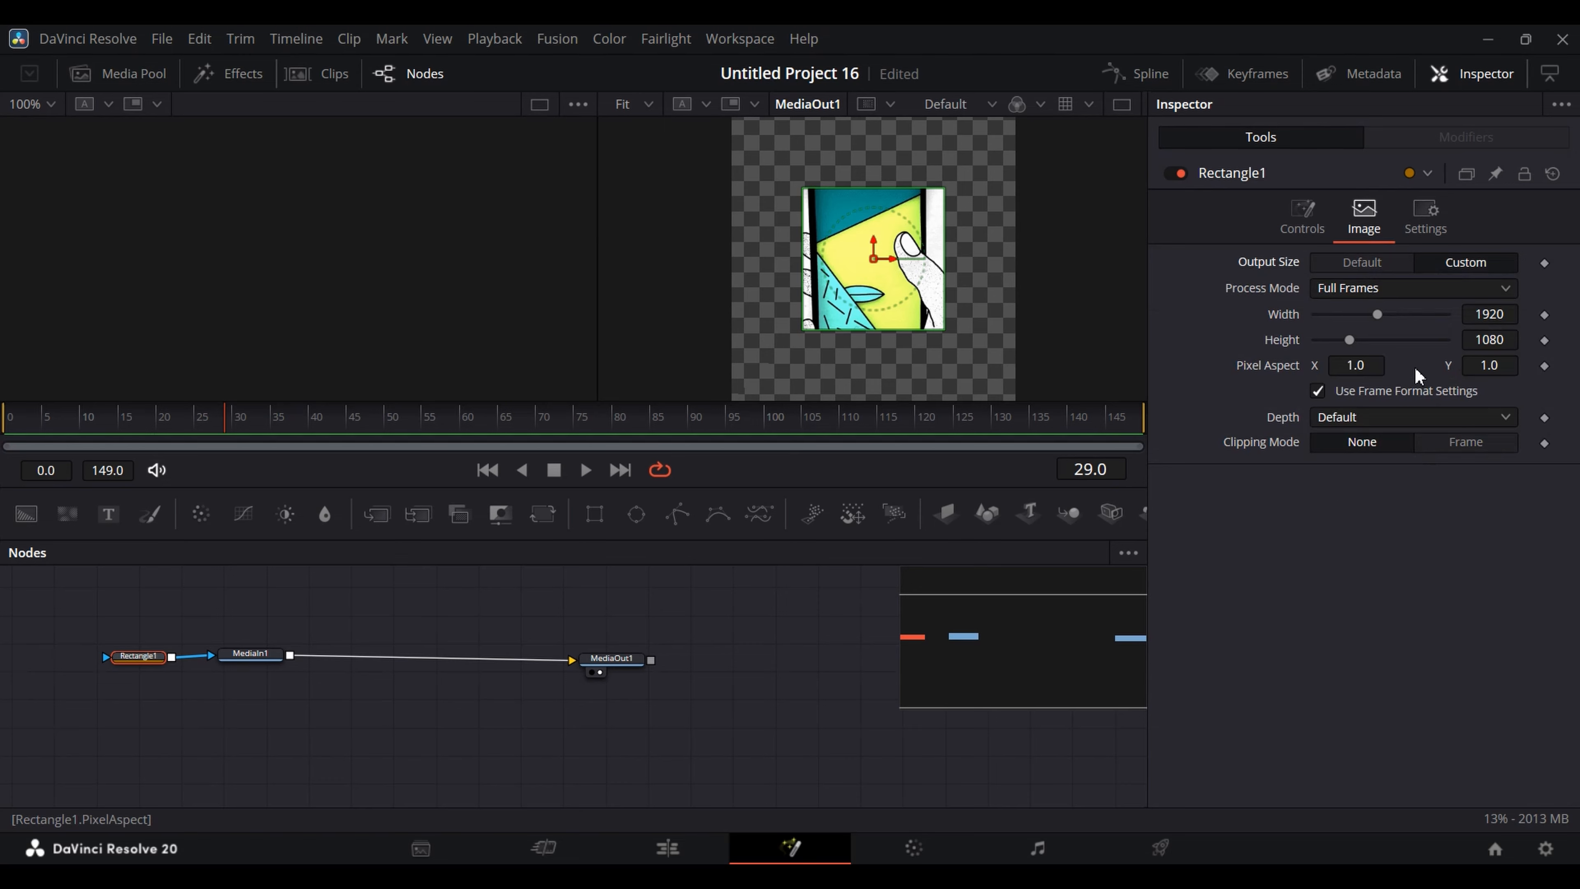
{"action": "left_click", "coordinate": [1302, 214]}
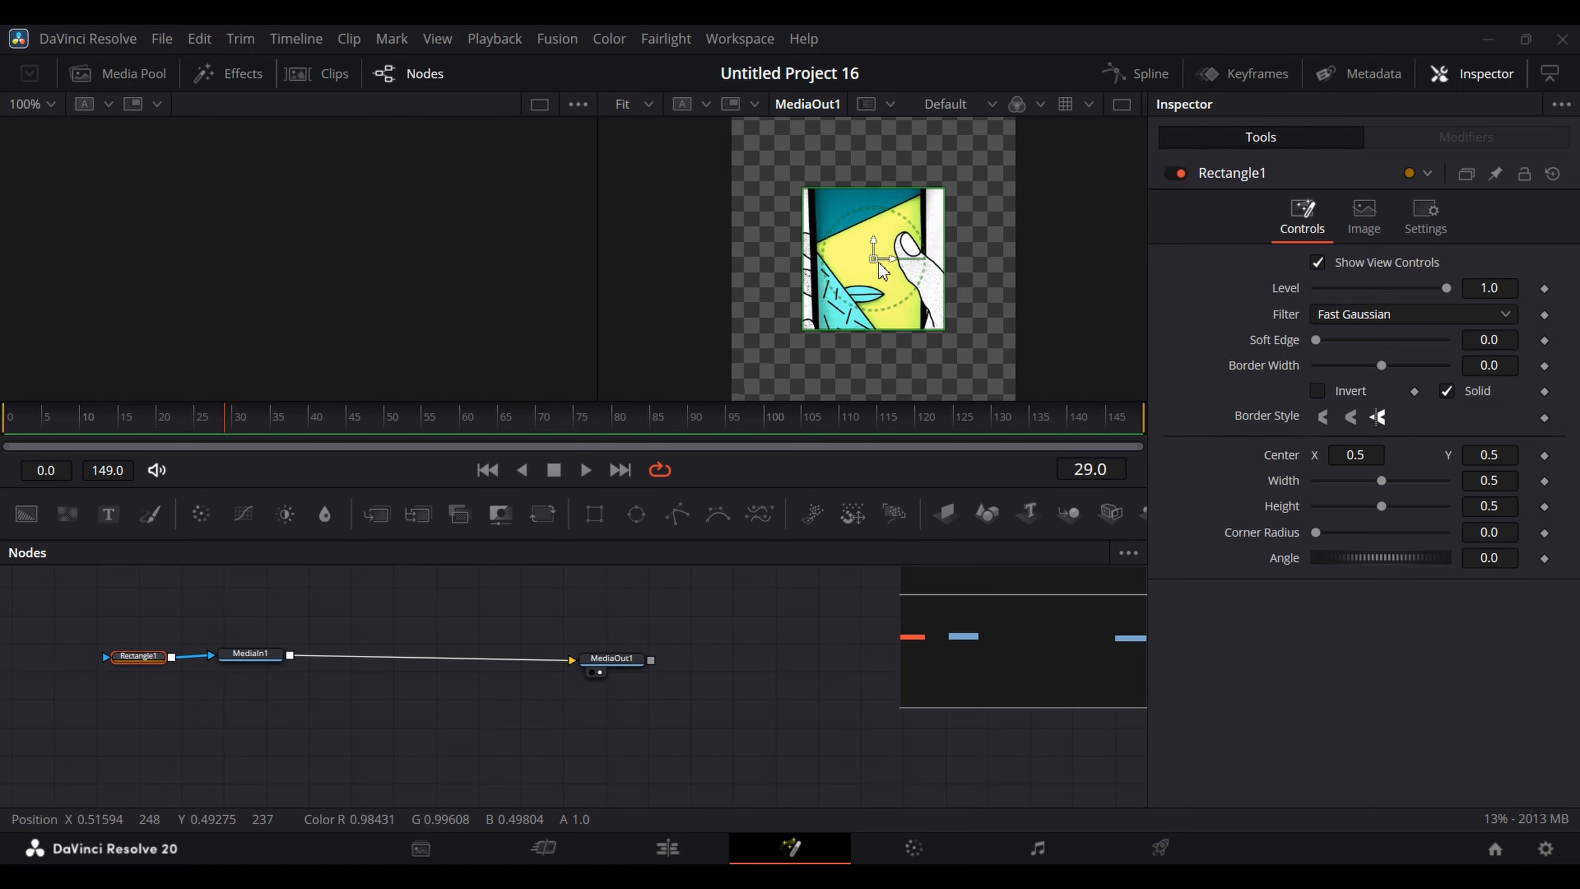
Step: Nudge the rectangle mask to a center of about X 0.518, Y 0.529, and switch its view controls off and back on
{"action": "mouse_move", "coordinate": [888, 247]}
{"action": "left_mouse_down"}
{"action": "mouse_move", "coordinate": [877, 256]}
{"action": "mouse_move", "coordinate": [894, 240]}
{"action": "left_mouse_up"}
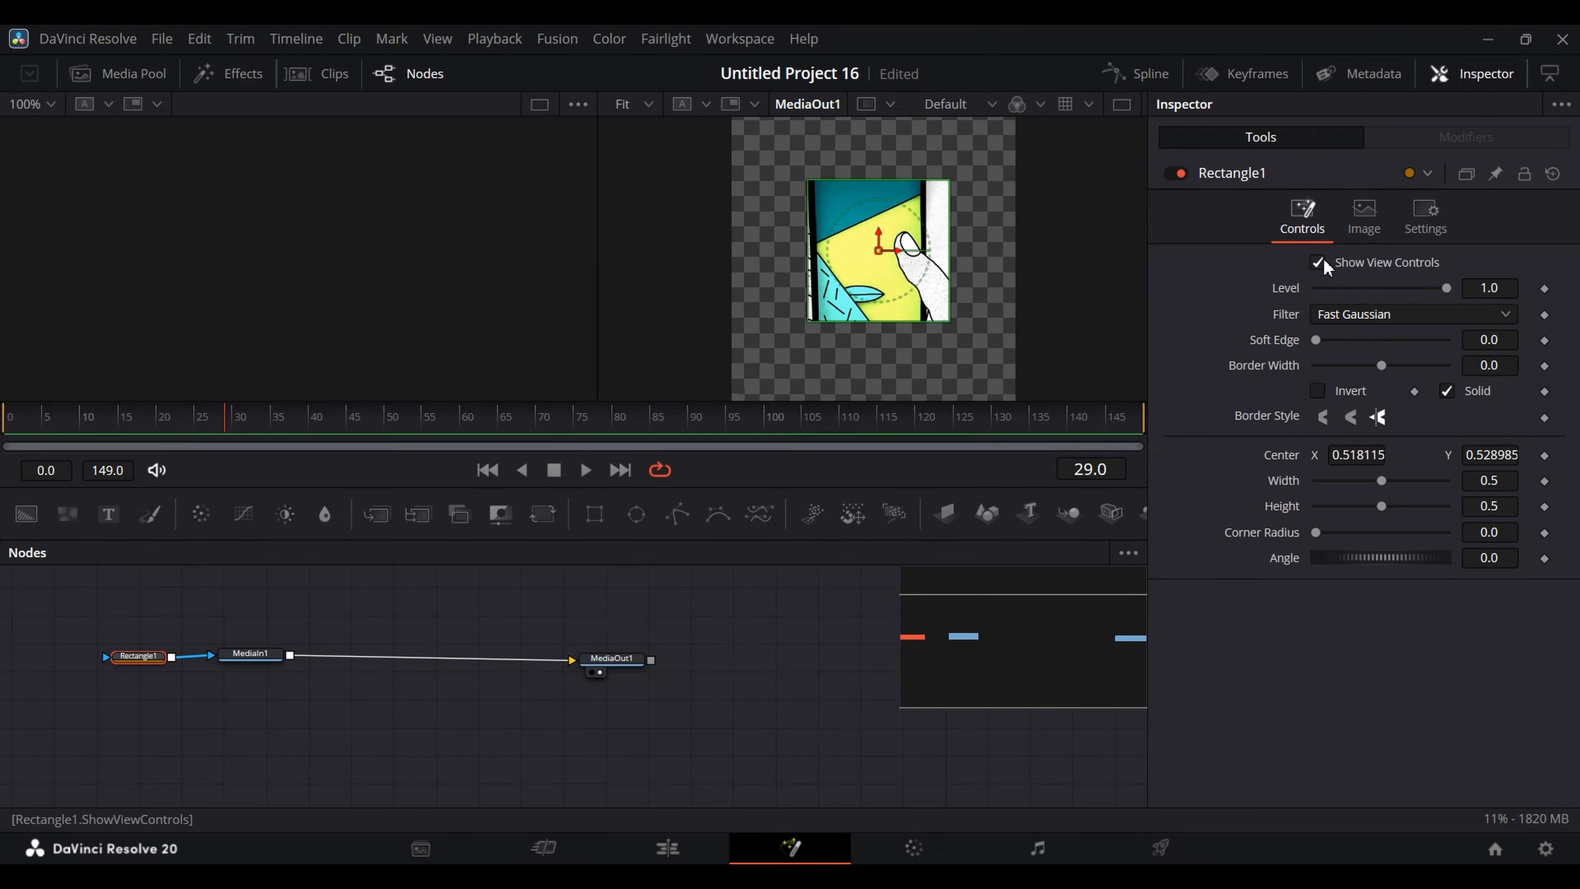
{"action": "left_click", "coordinate": [1320, 263]}
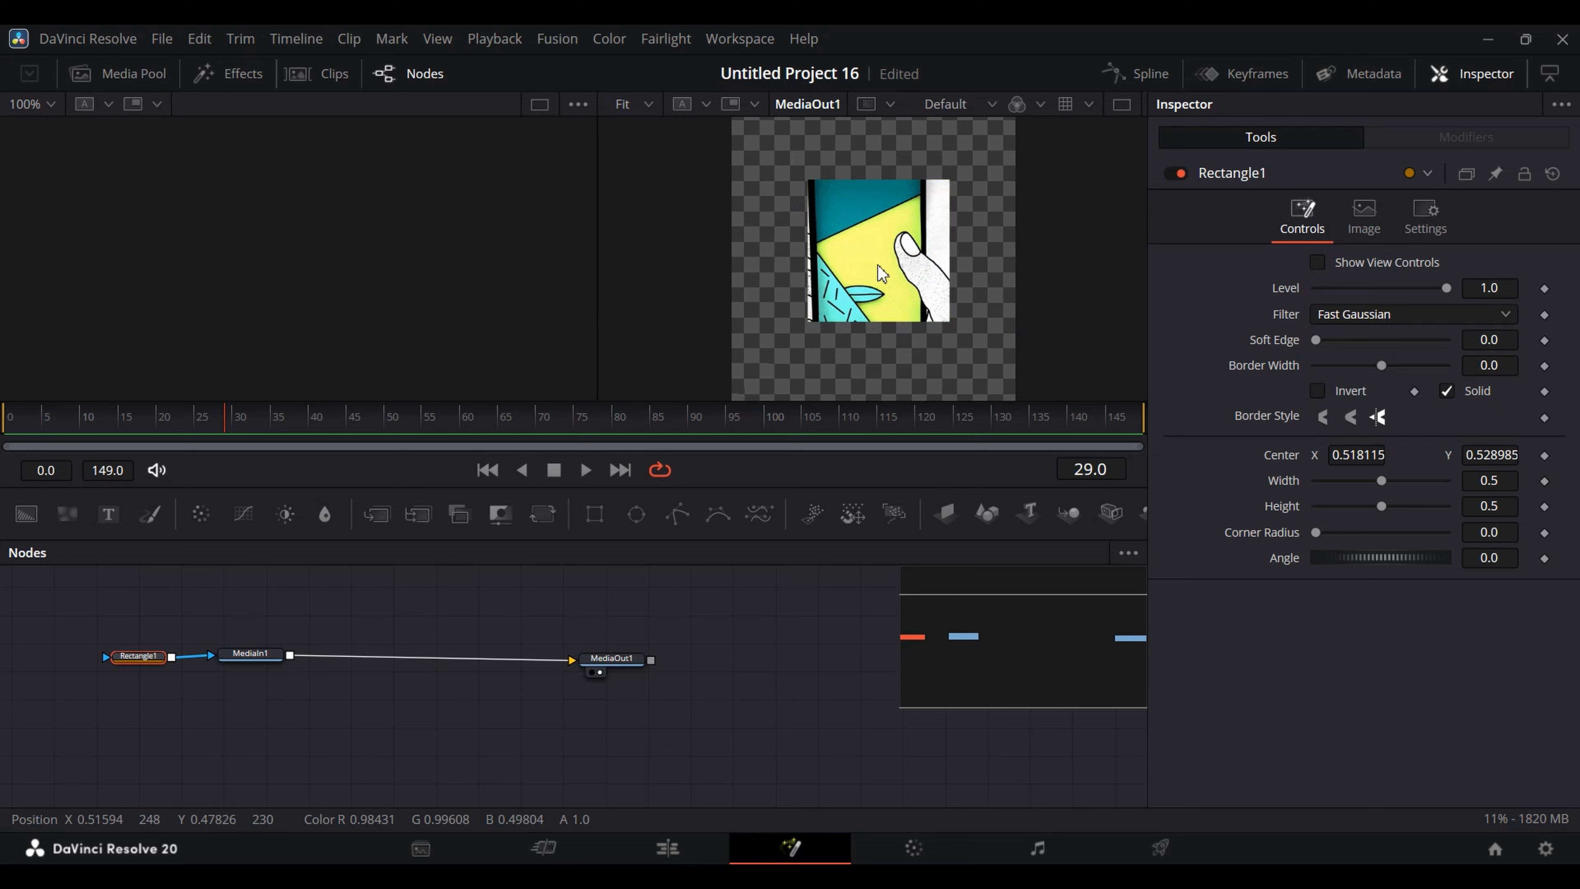
{"action": "left_click", "coordinate": [1318, 262]}
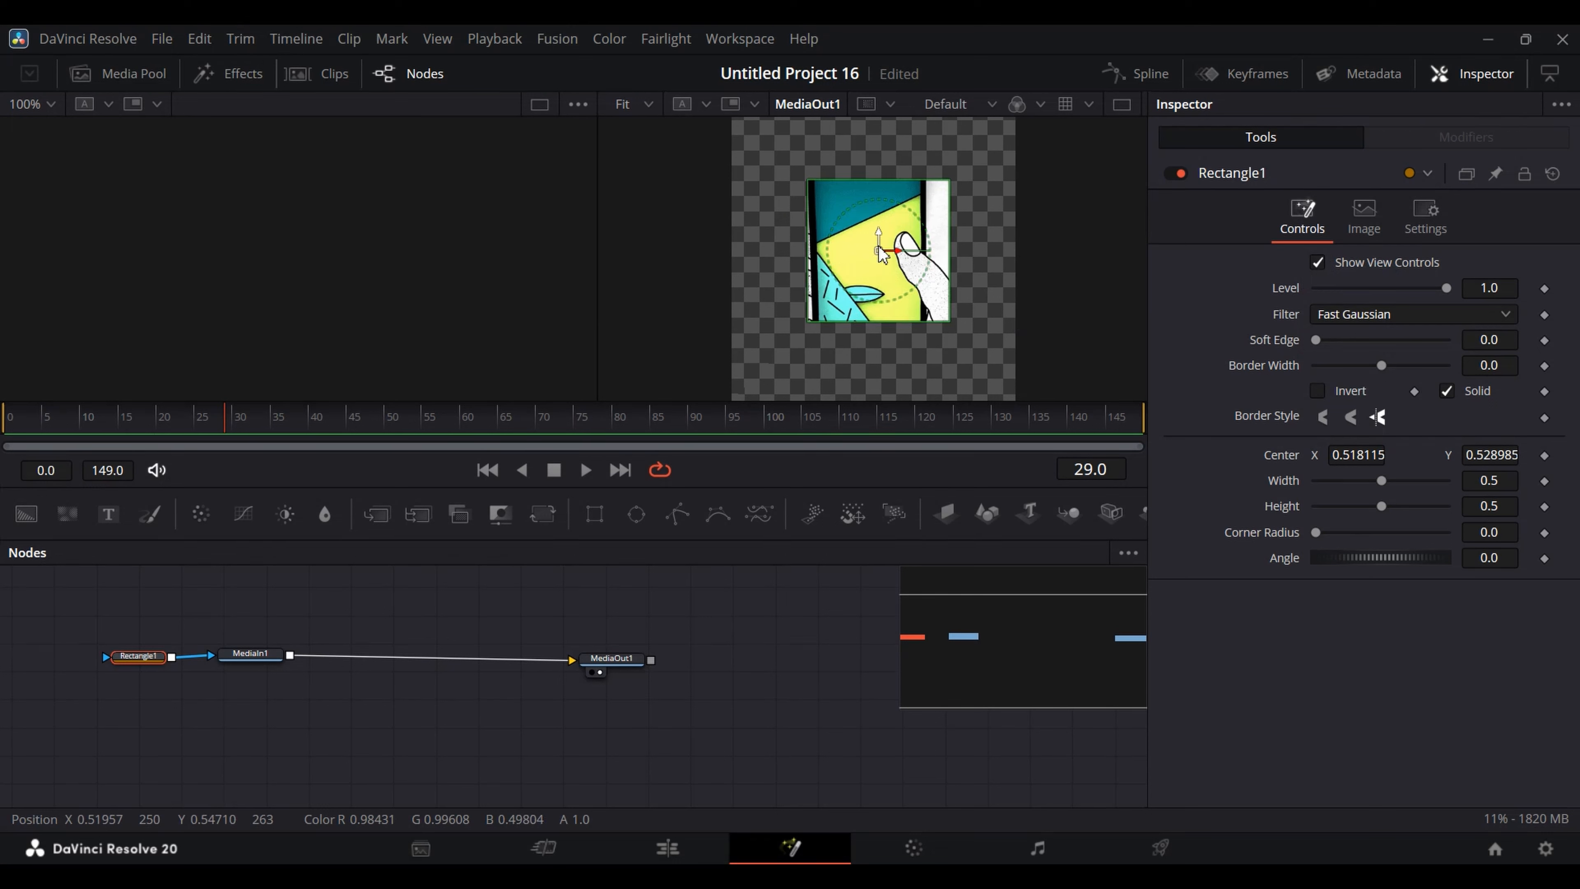
Step: Move the rectangle mask up to about X 0.507, Y 0.638, rotate it to about 177.5 degrees and keep its level at 1.0
{"action": "left_click_drag", "start_coordinate": [866, 242], "coordinate": [892, 292]}
{"action": "left_click_drag", "start_coordinate": [845, 178], "coordinate": [907, 260]}
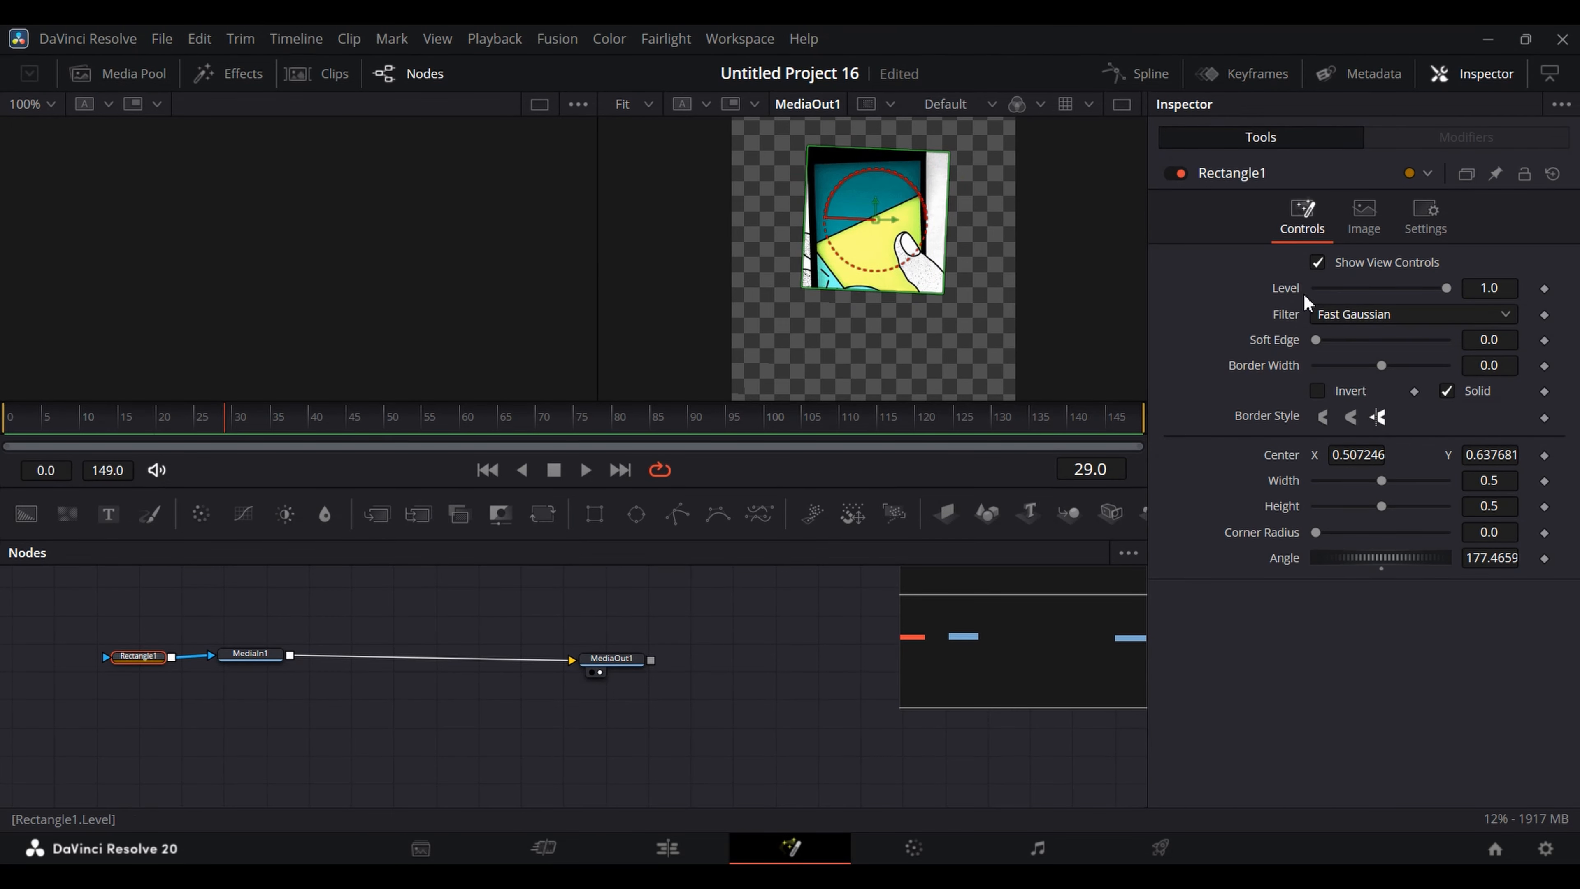
{"action": "mouse_move", "coordinate": [1444, 287]}
{"action": "left_mouse_down"}
{"action": "mouse_move", "coordinate": [1280, 289]}
{"action": "mouse_move", "coordinate": [1456, 292]}
{"action": "left_mouse_up"}
Step: Try the Fast Gaussian, Box, Bartlett and Multi-box filters on the rectangle mask one after another
{"action": "left_click", "coordinate": [1359, 317]}
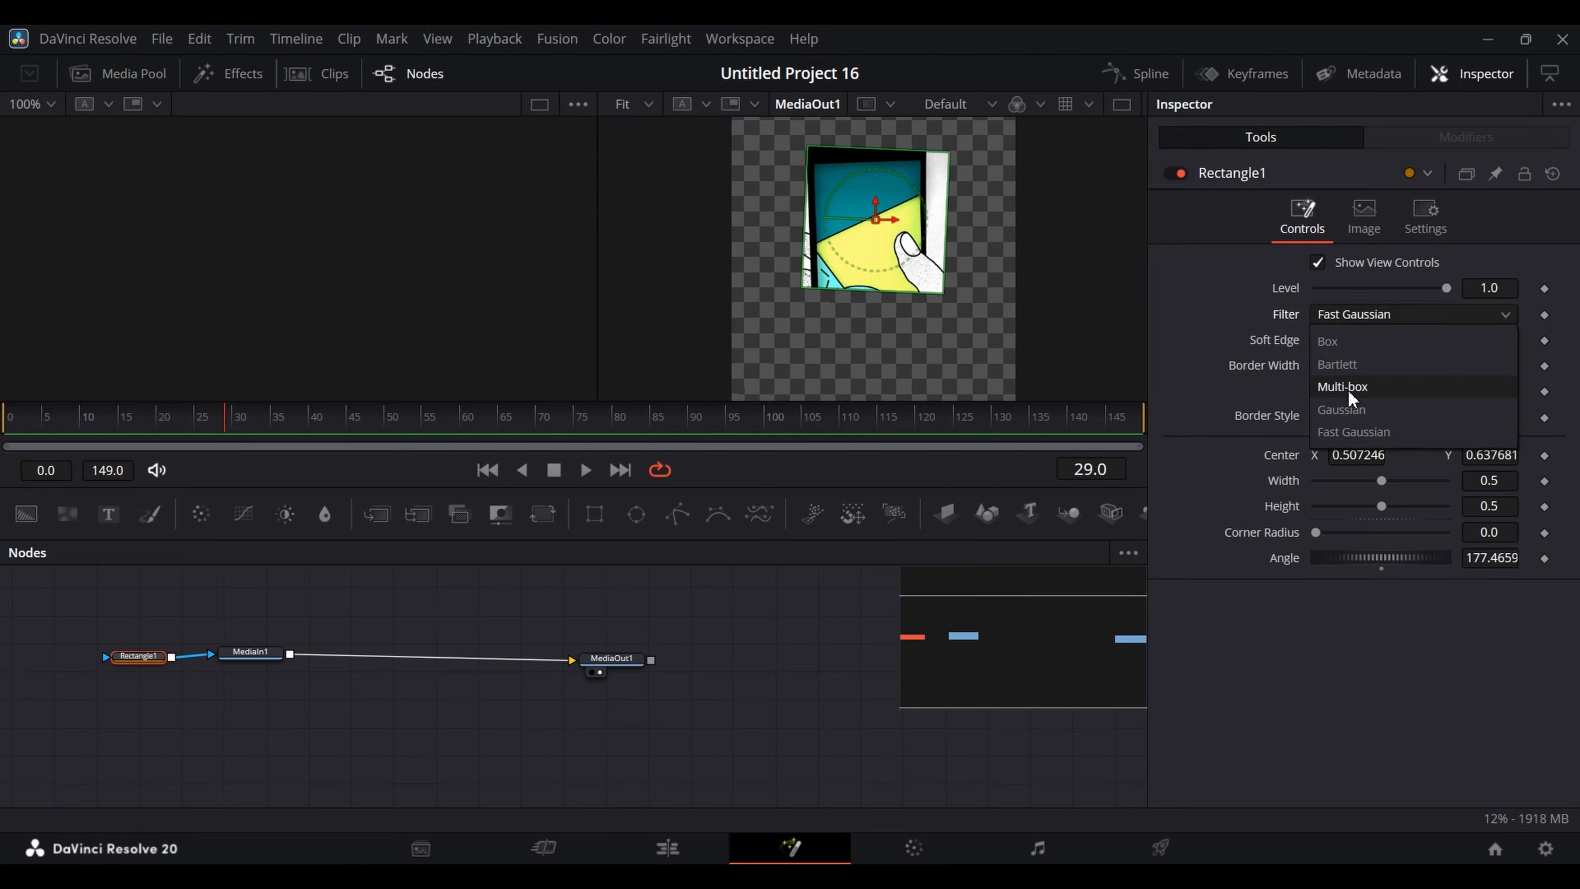
{"action": "left_click", "coordinate": [1367, 432]}
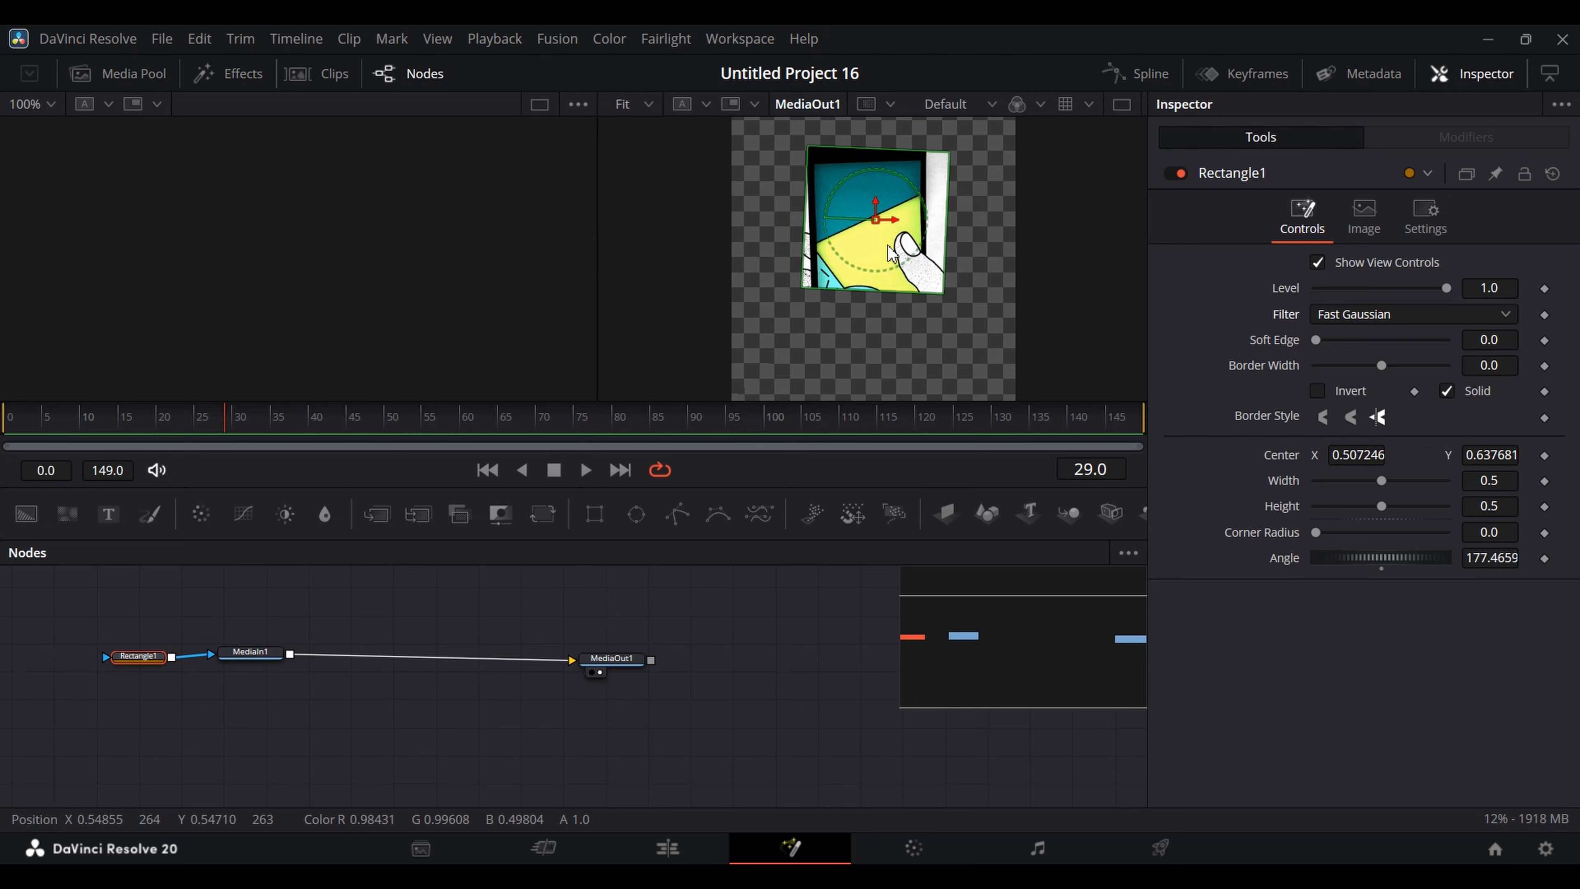
{"action": "left_click", "coordinate": [1359, 314]}
{"action": "left_click", "coordinate": [1360, 344]}
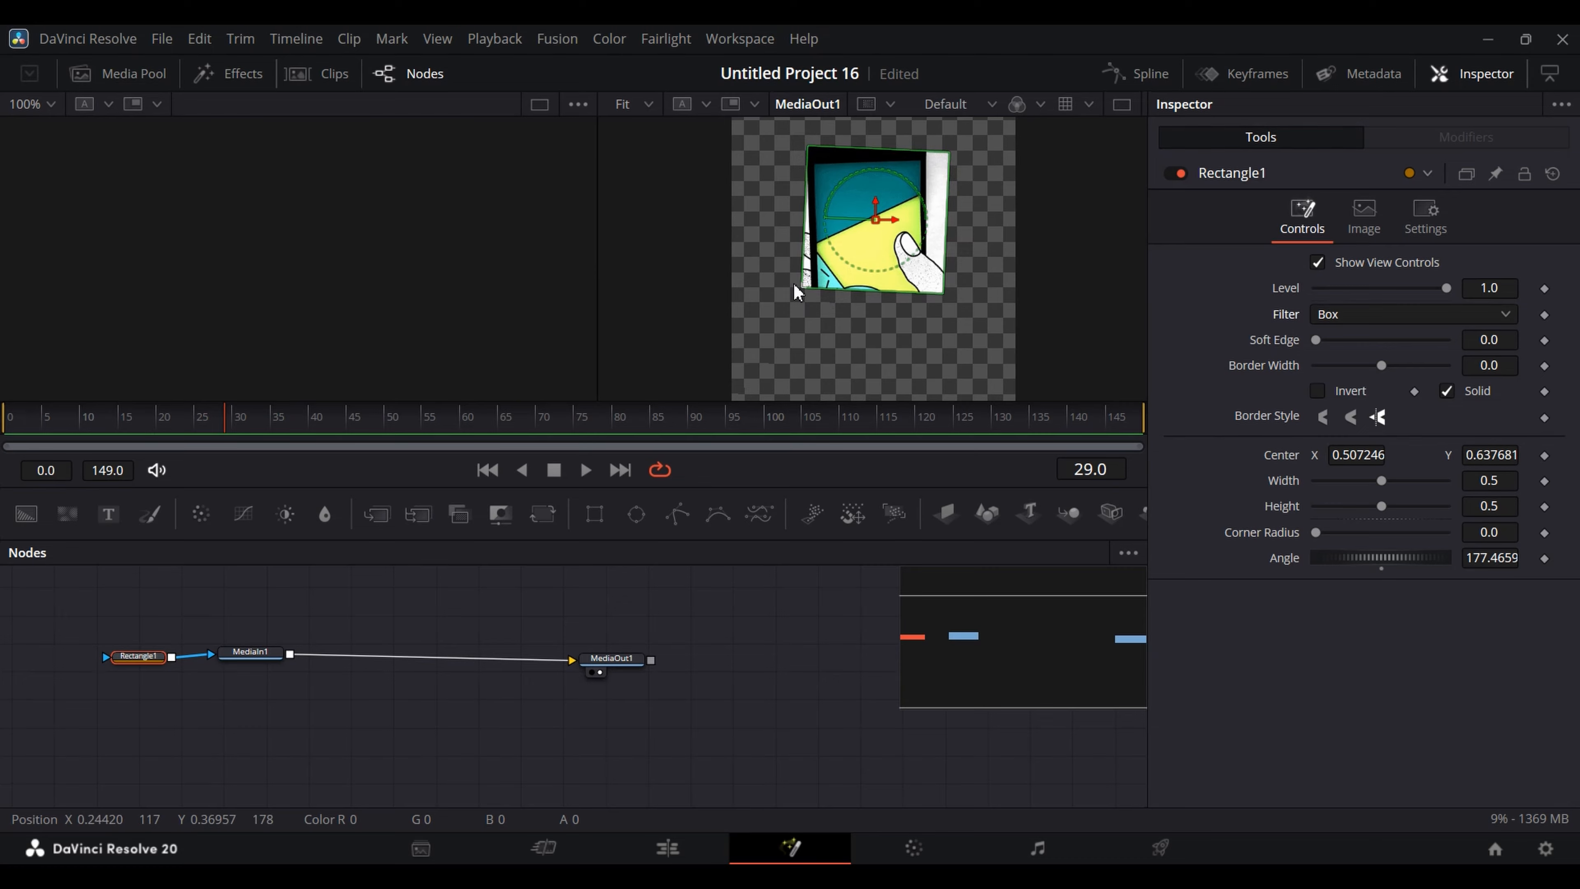
{"action": "left_click", "coordinate": [1356, 314]}
{"action": "left_click", "coordinate": [1358, 364]}
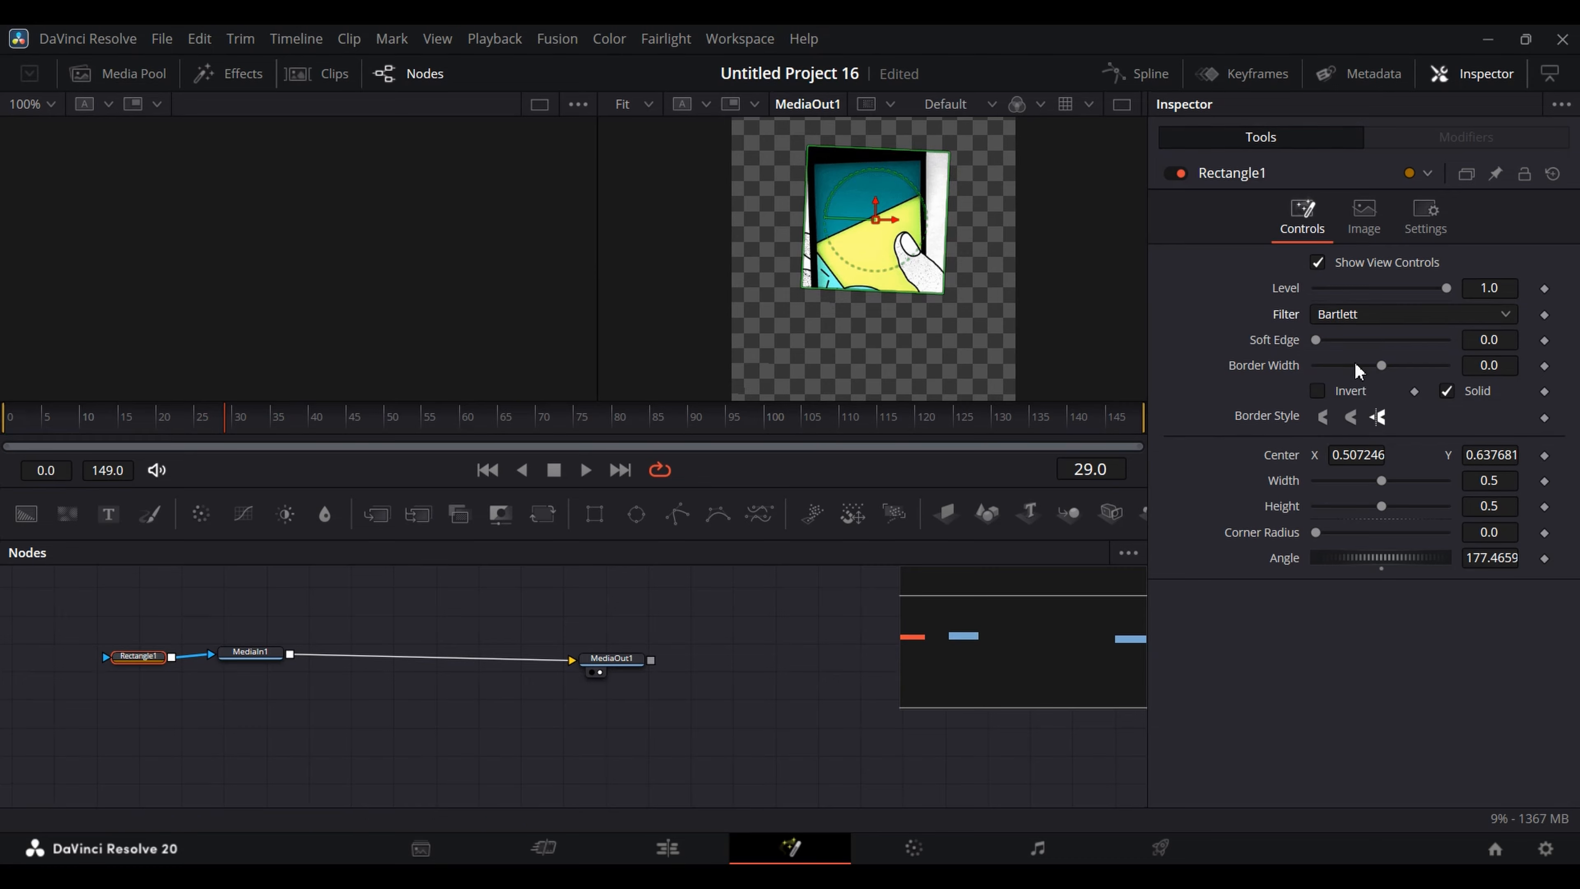
{"action": "left_click", "coordinate": [1356, 319]}
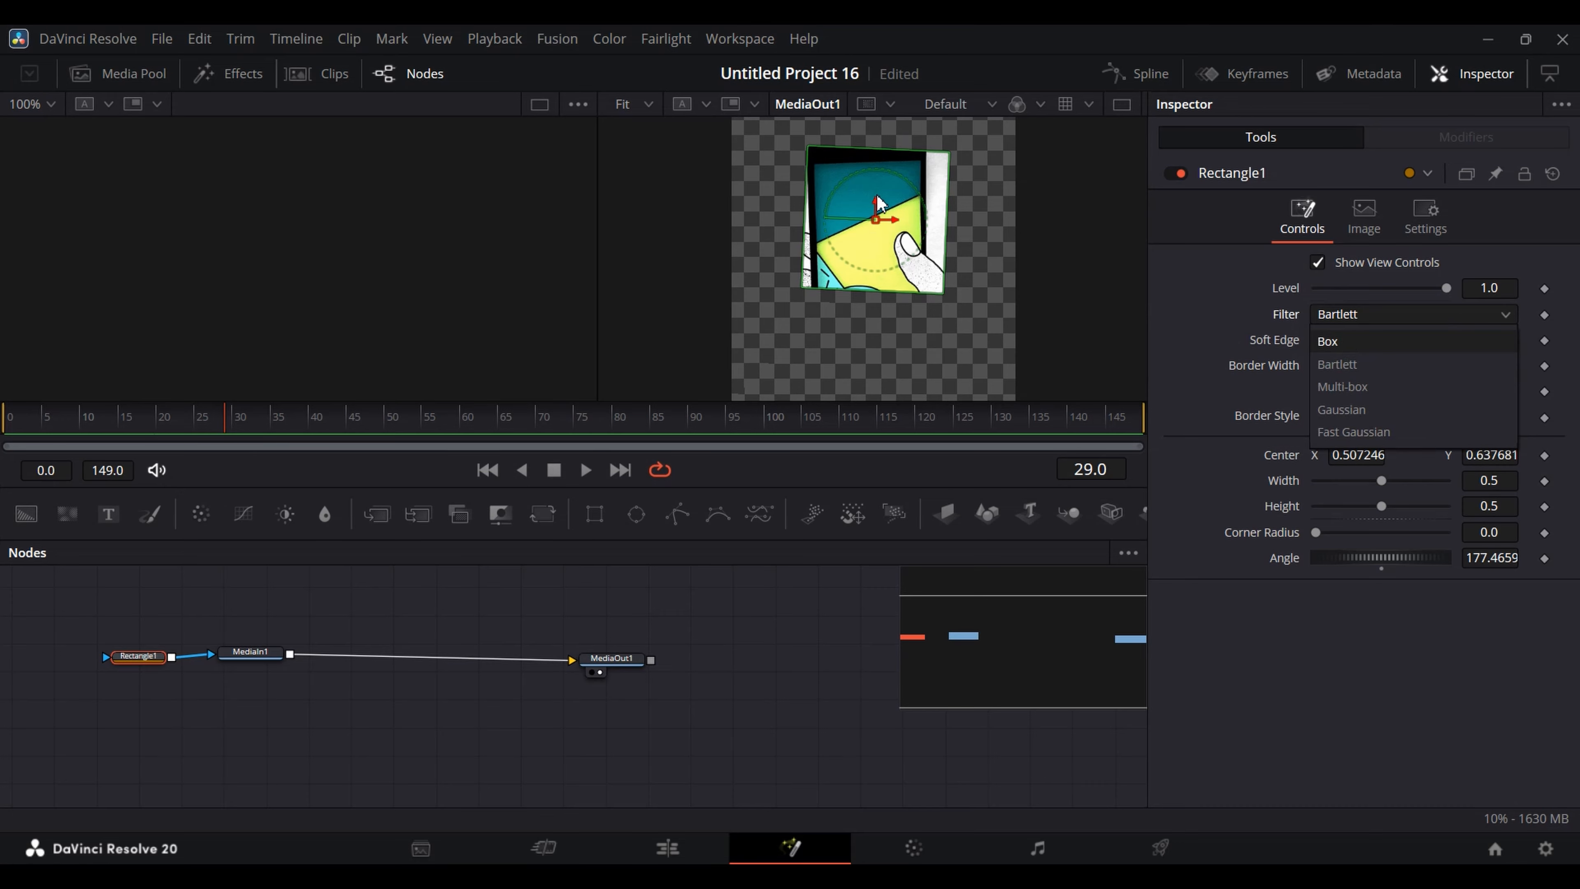
{"action": "left_click", "coordinate": [1348, 386]}
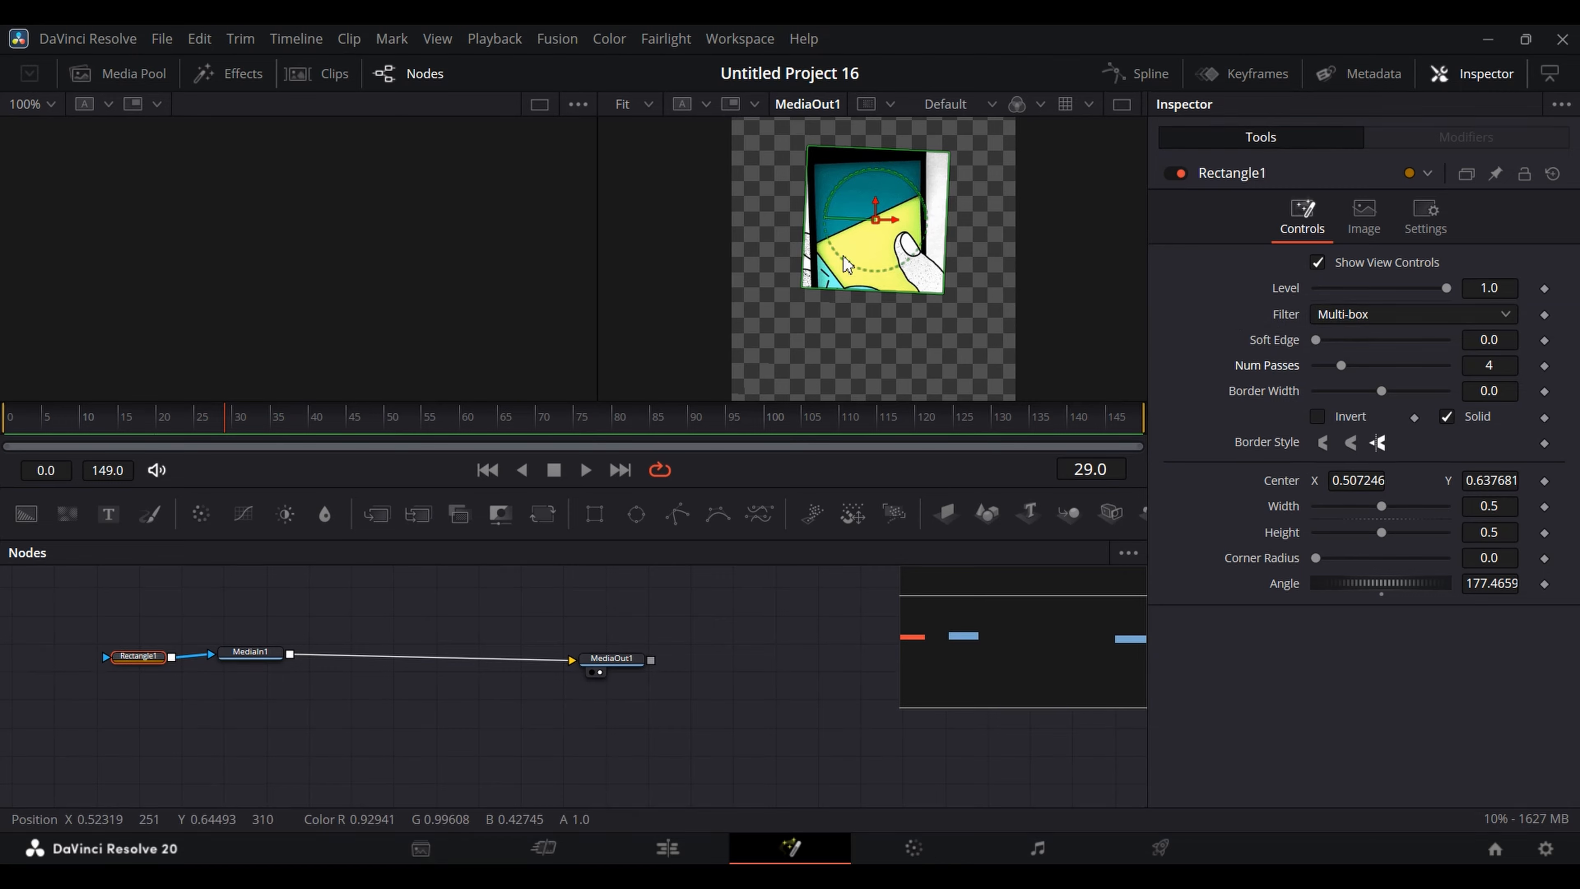
Step: Give the rectangle mask a Gaussian filter with a soft edge of 0.1181 and a border width of 0.171, leaving it not inverted
{"action": "left_click", "coordinate": [1388, 315]}
{"action": "left_click", "coordinate": [1360, 417]}
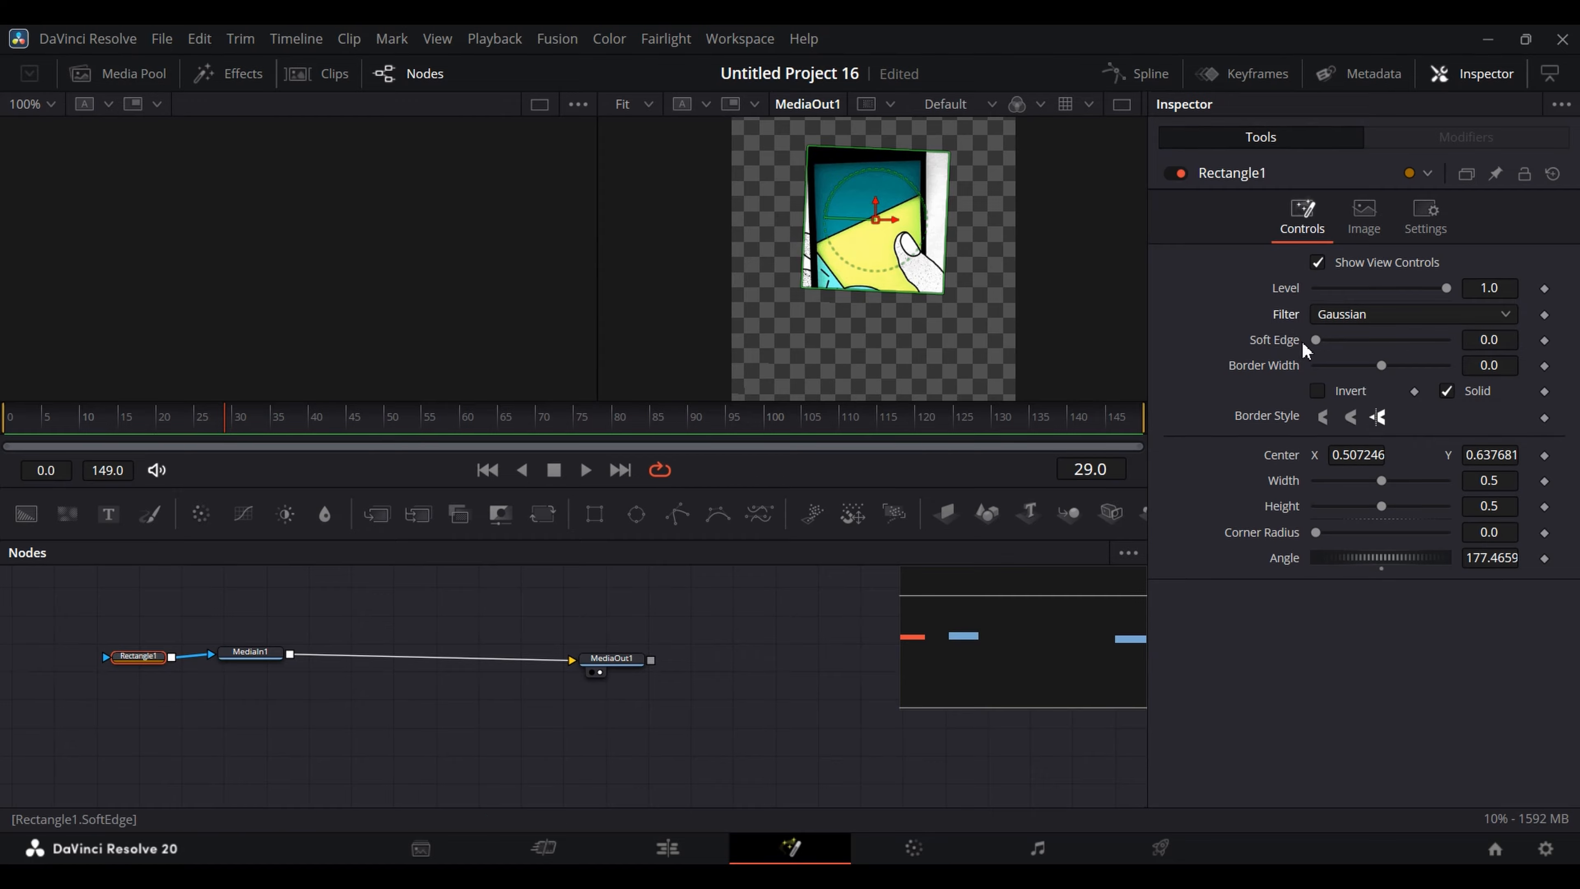
{"action": "left_click_drag", "start_coordinate": [1313, 342], "coordinate": [1390, 358]}
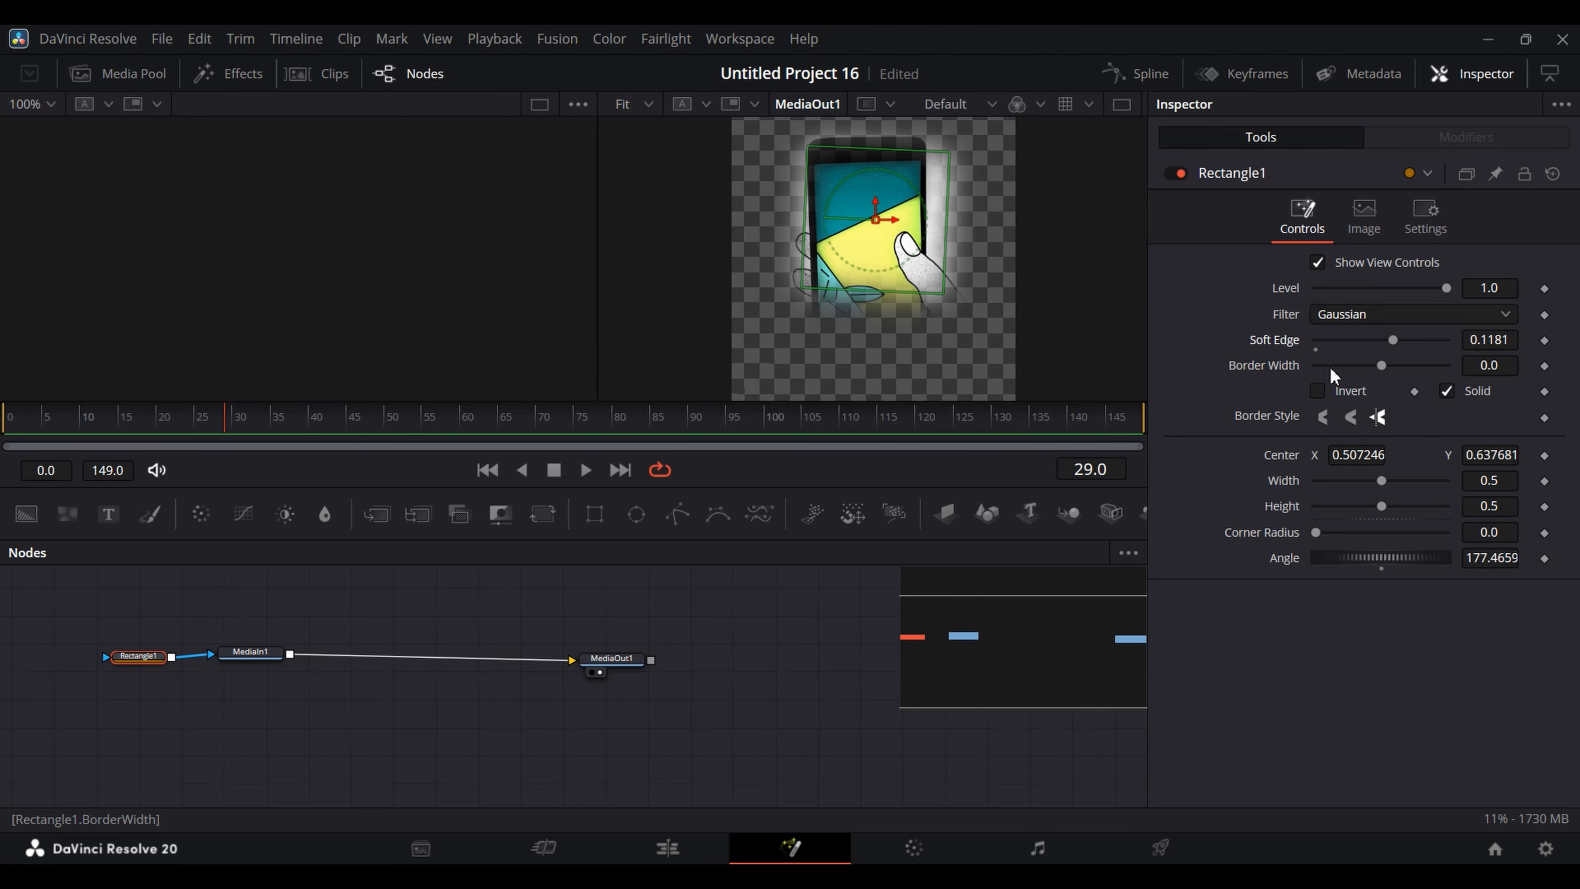
{"action": "left_click_drag", "start_coordinate": [1377, 367], "coordinate": [1414, 367]}
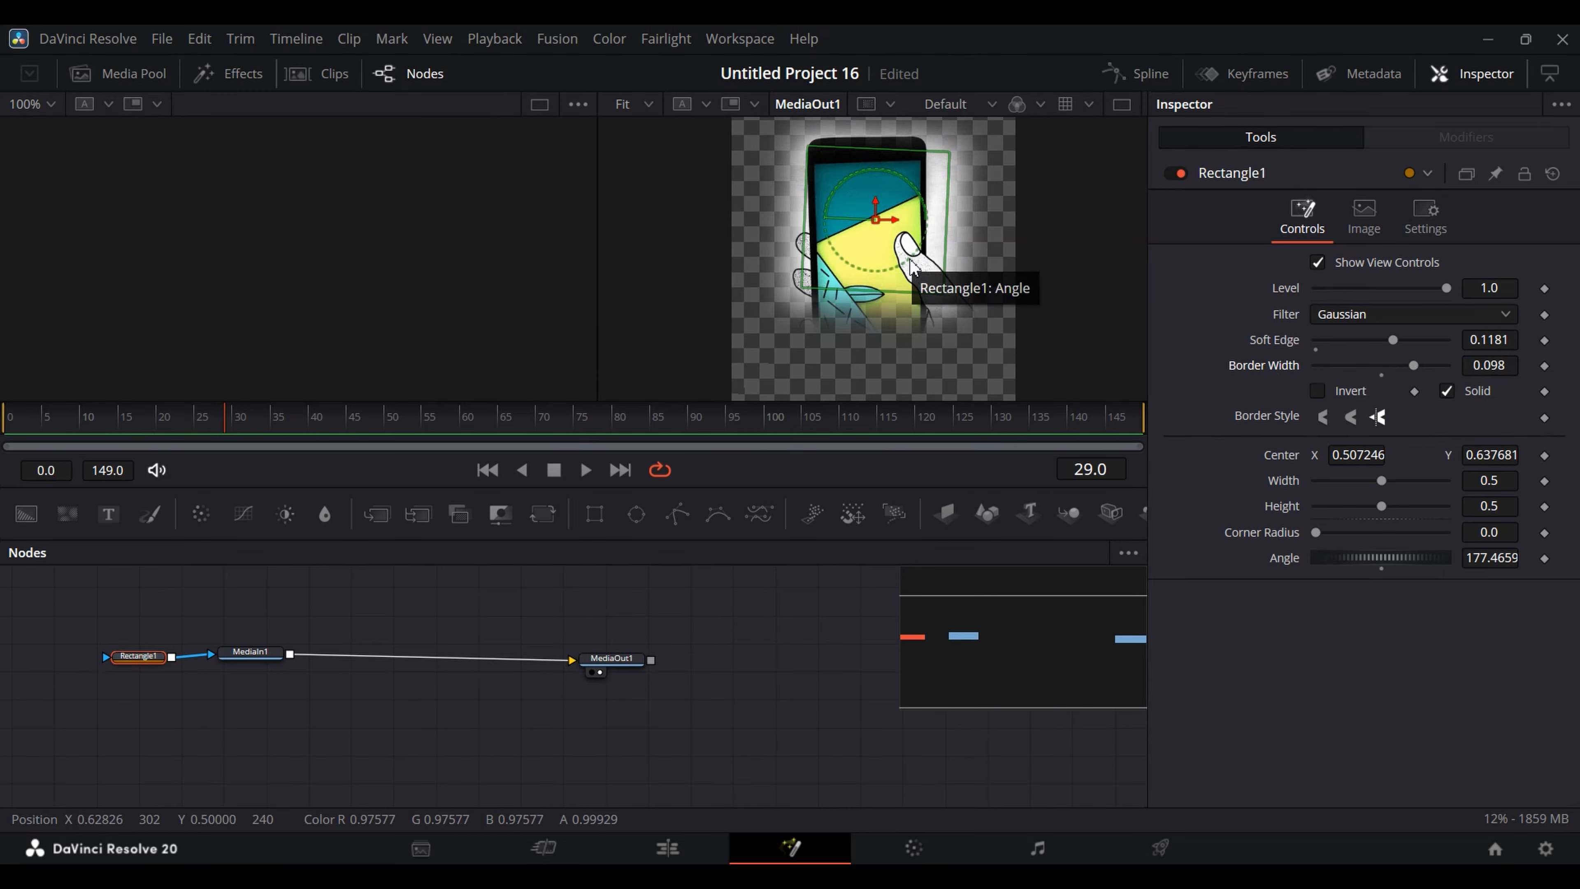
{"action": "left_click", "coordinate": [1319, 391]}
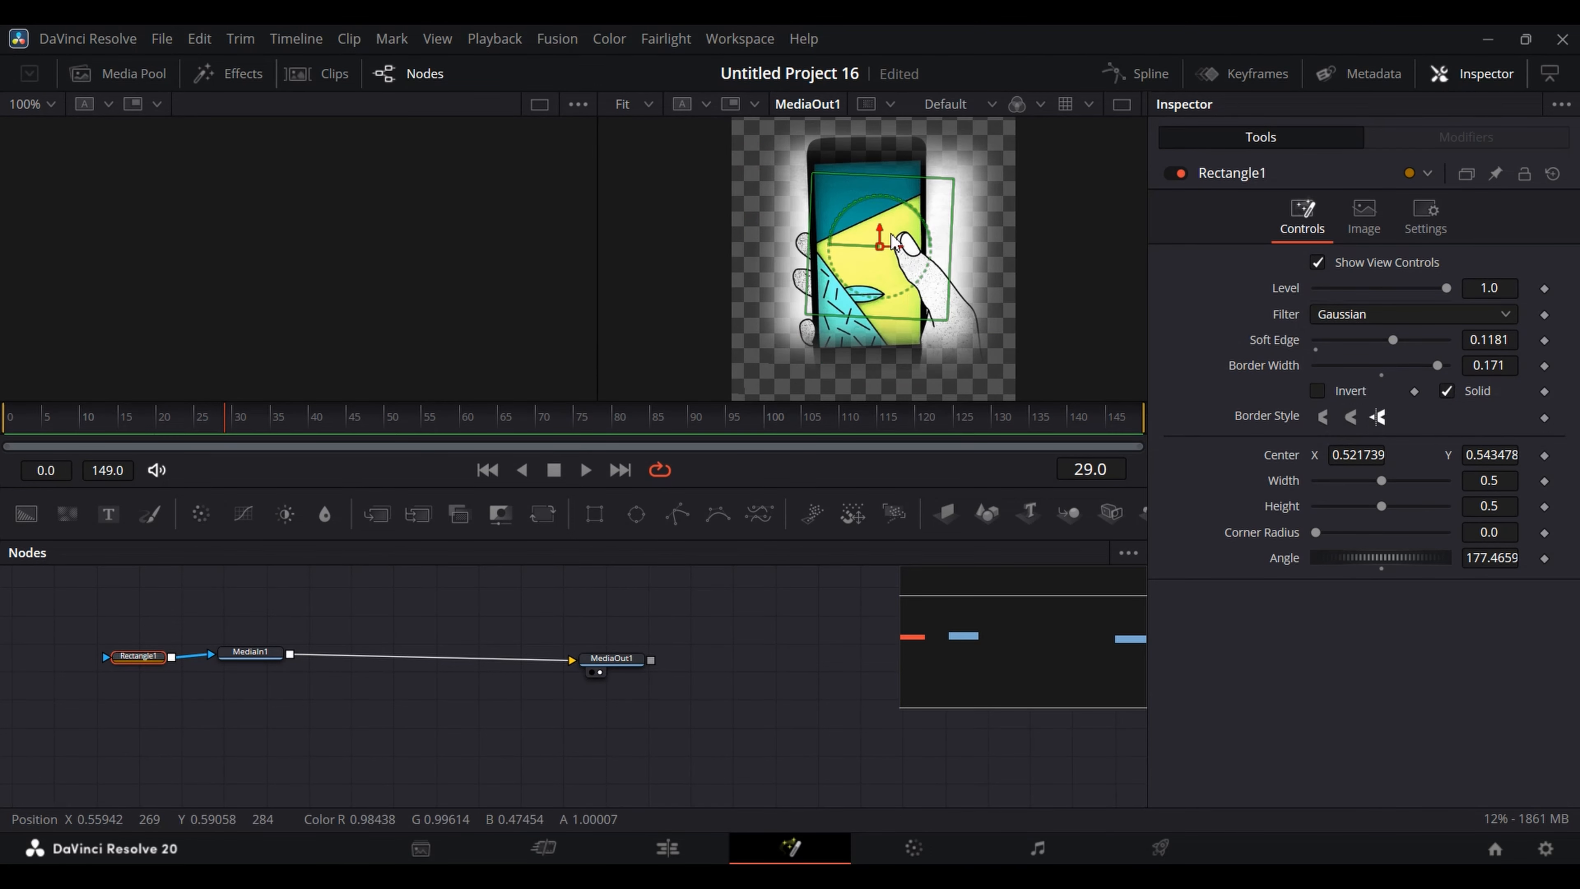
Step: Turn off the mask's Solid fill, try the different border cap styles ending on the third, and turn Solid back on
{"action": "left_click", "coordinate": [1446, 391]}
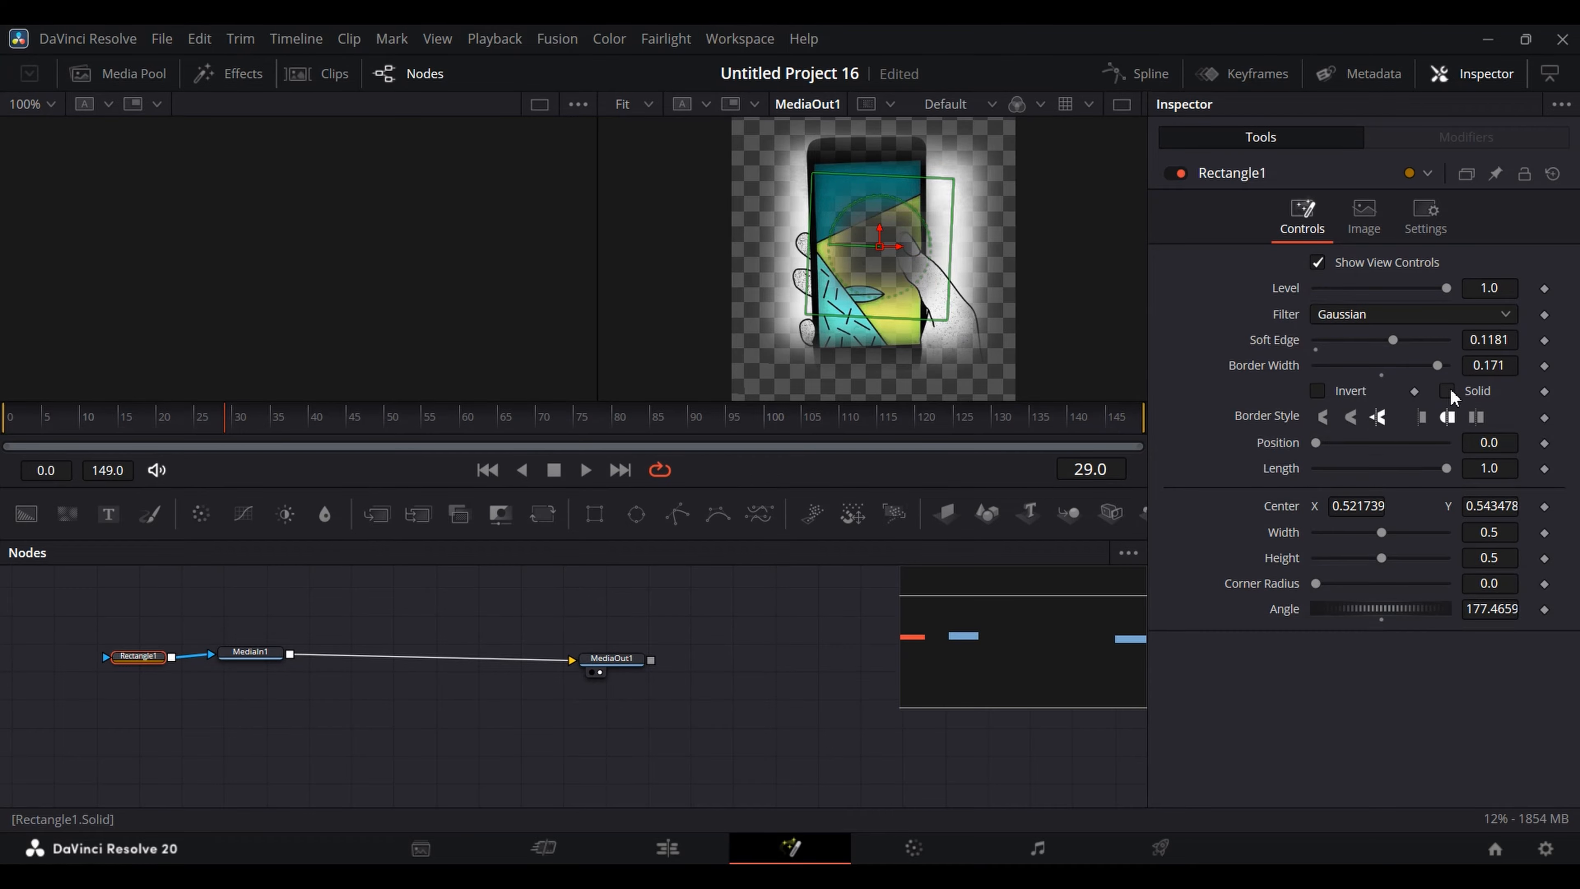
{"action": "left_click_drag", "start_coordinate": [889, 247], "coordinate": [879, 248]}
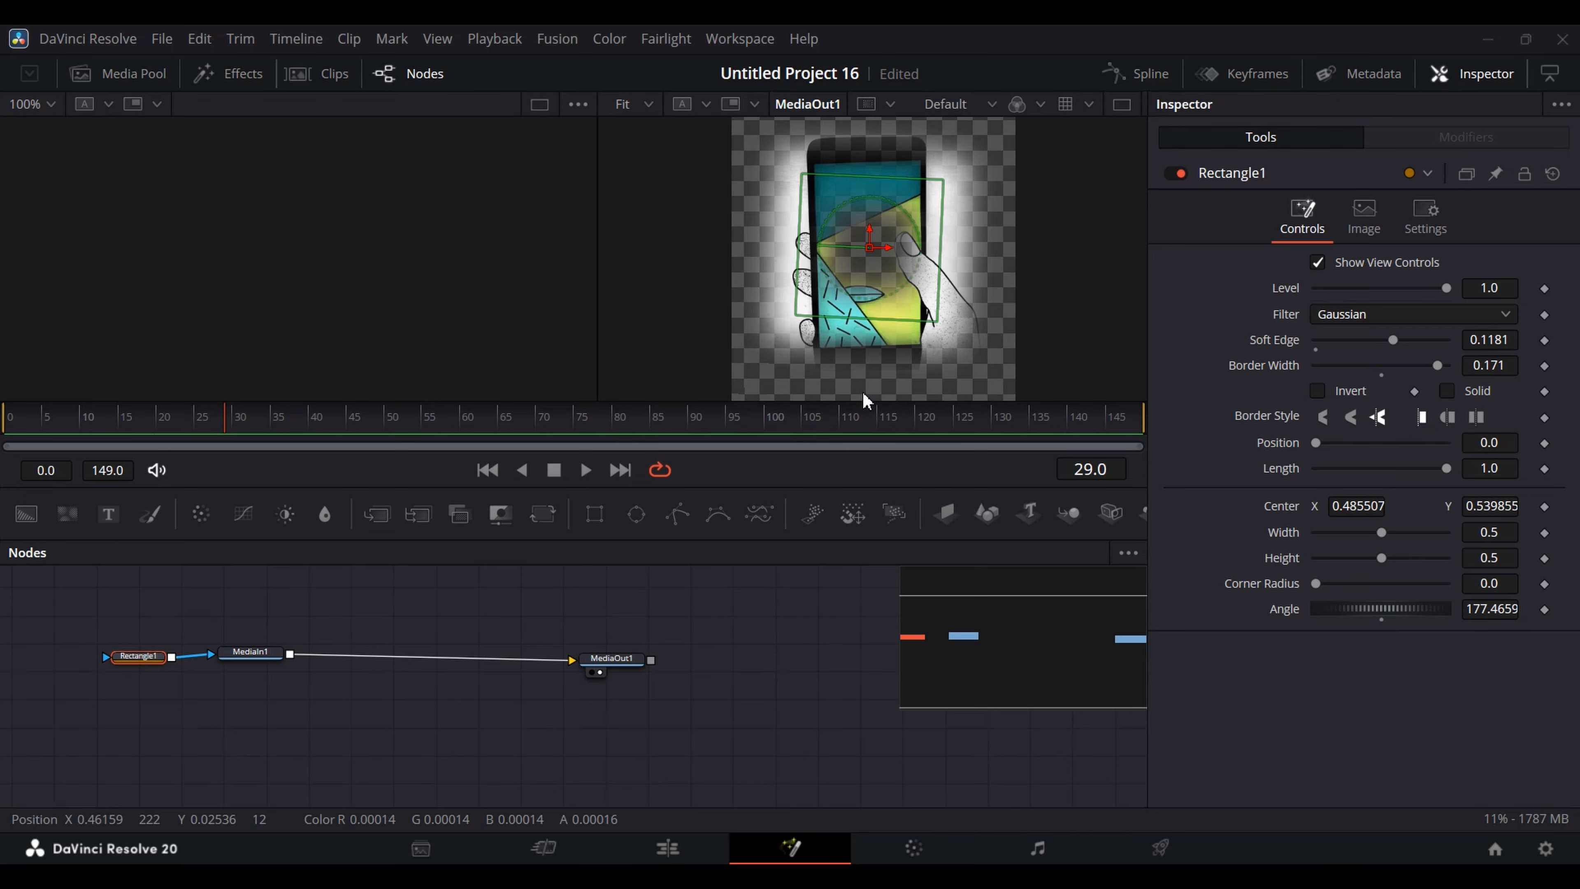
{"action": "left_click", "coordinate": [1424, 421]}
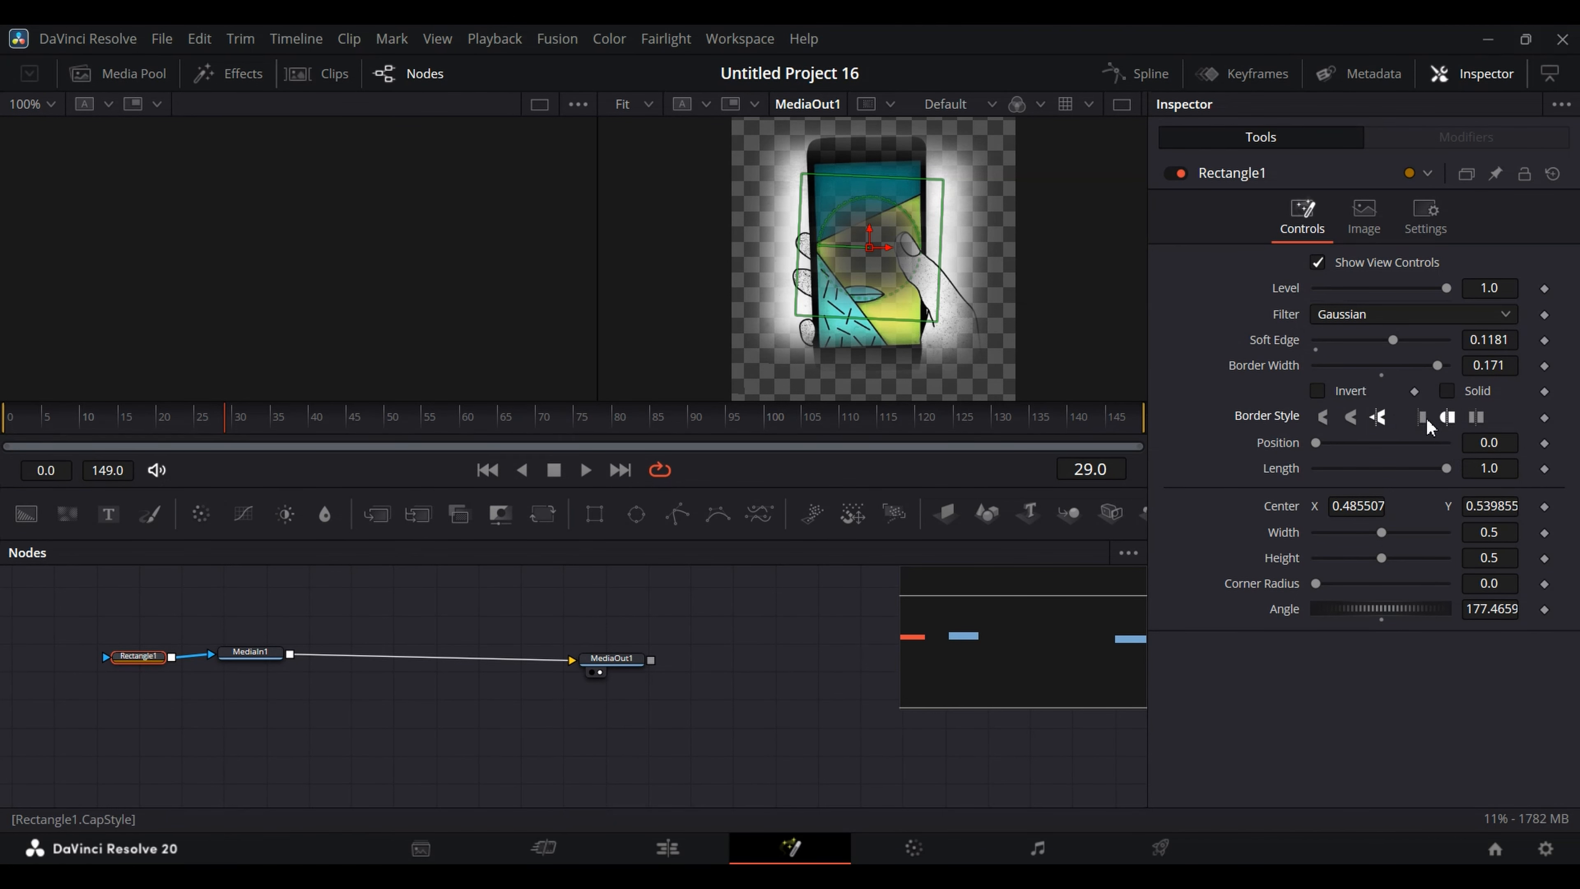
{"action": "left_click", "coordinate": [1449, 423]}
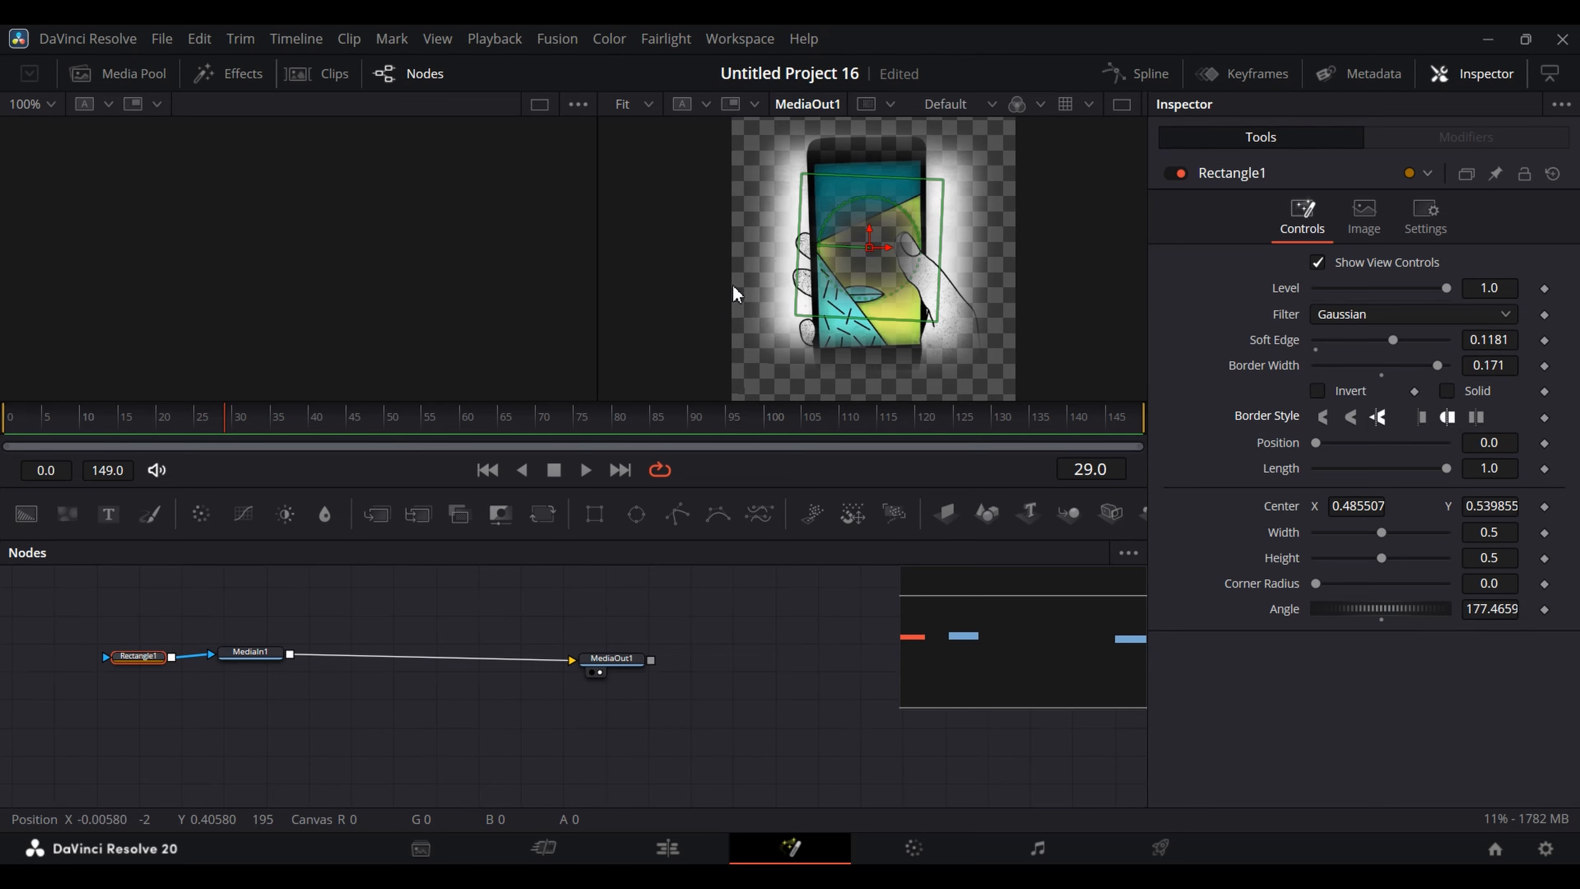
{"action": "left_click", "coordinate": [1476, 419]}
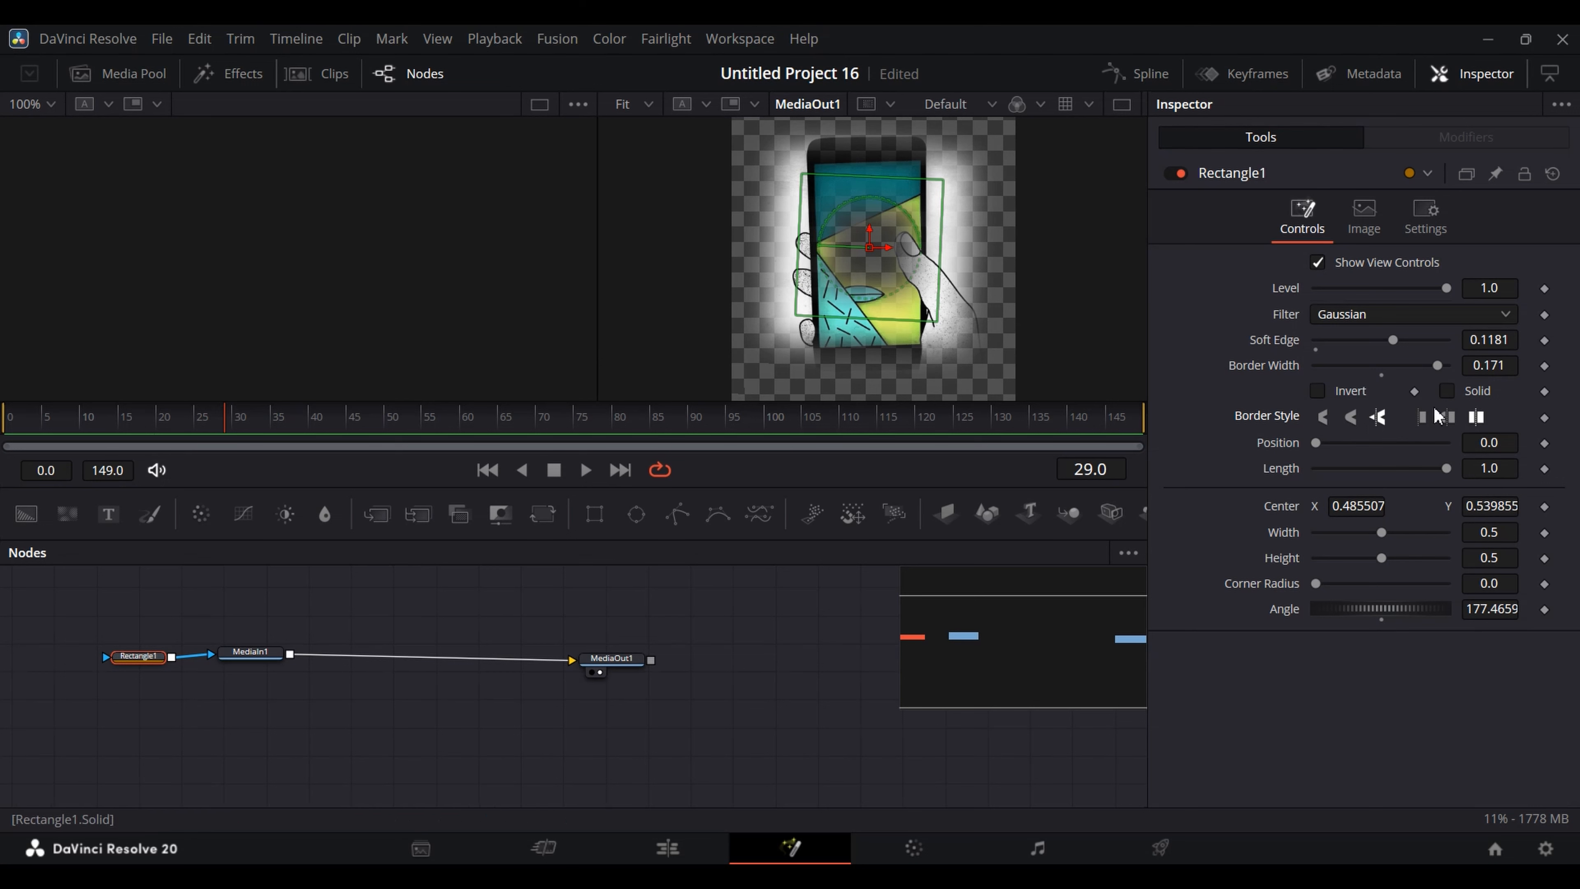
{"action": "left_click", "coordinate": [1447, 393]}
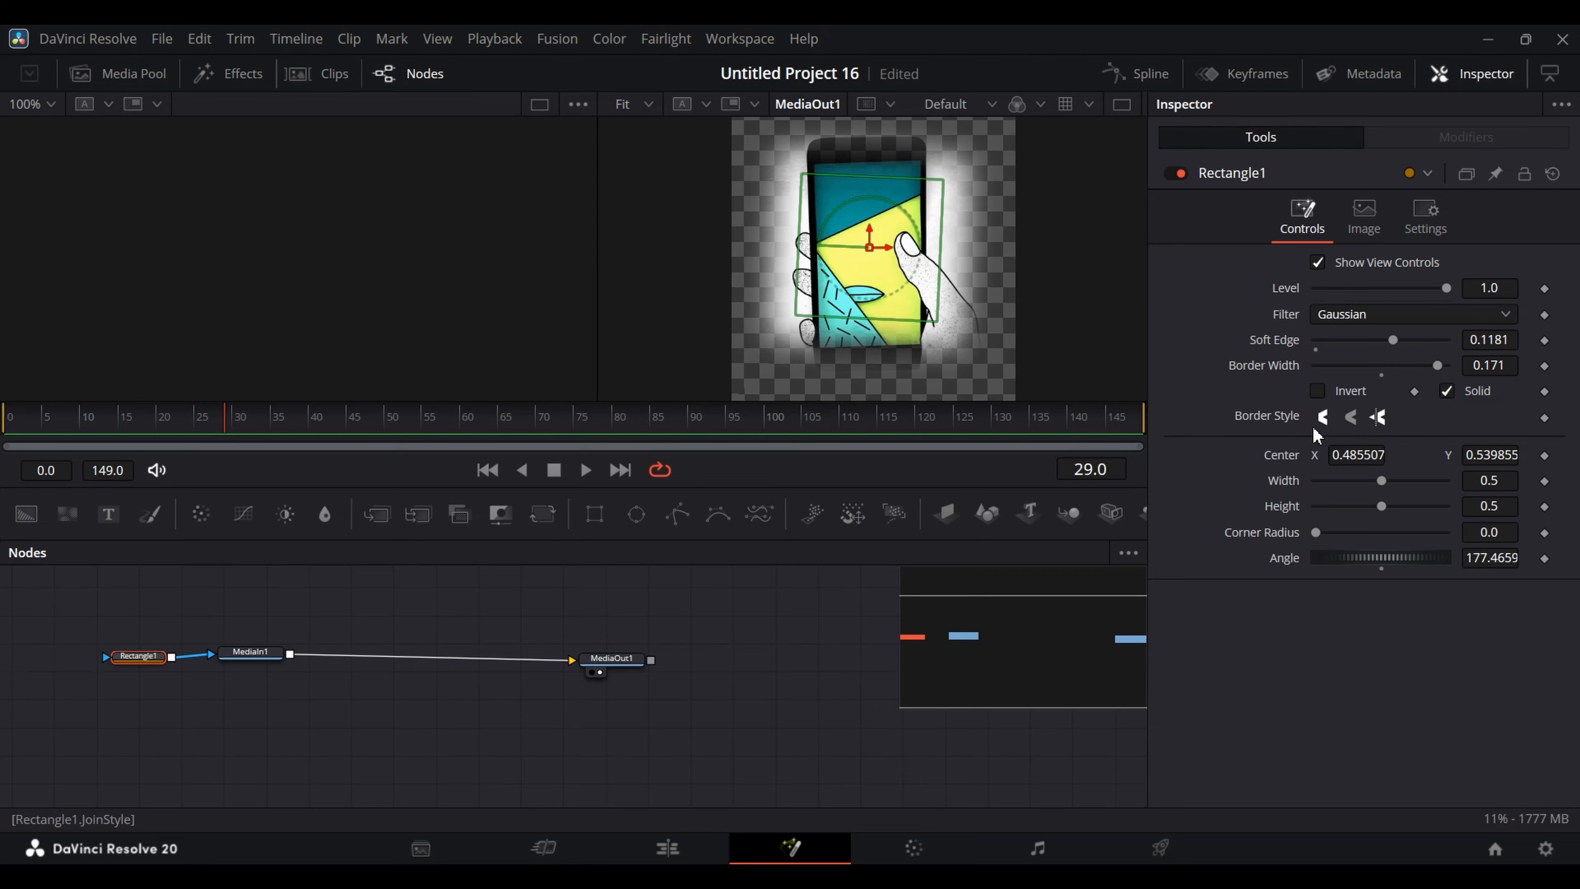
Step: Reshape the mask with center X 0.507507, Y 0.556855, width 0.512, height 0.441 and corner radius 0.205, and adjust its angle
{"action": "left_click_drag", "start_coordinate": [1330, 453], "coordinate": [1356, 456]}
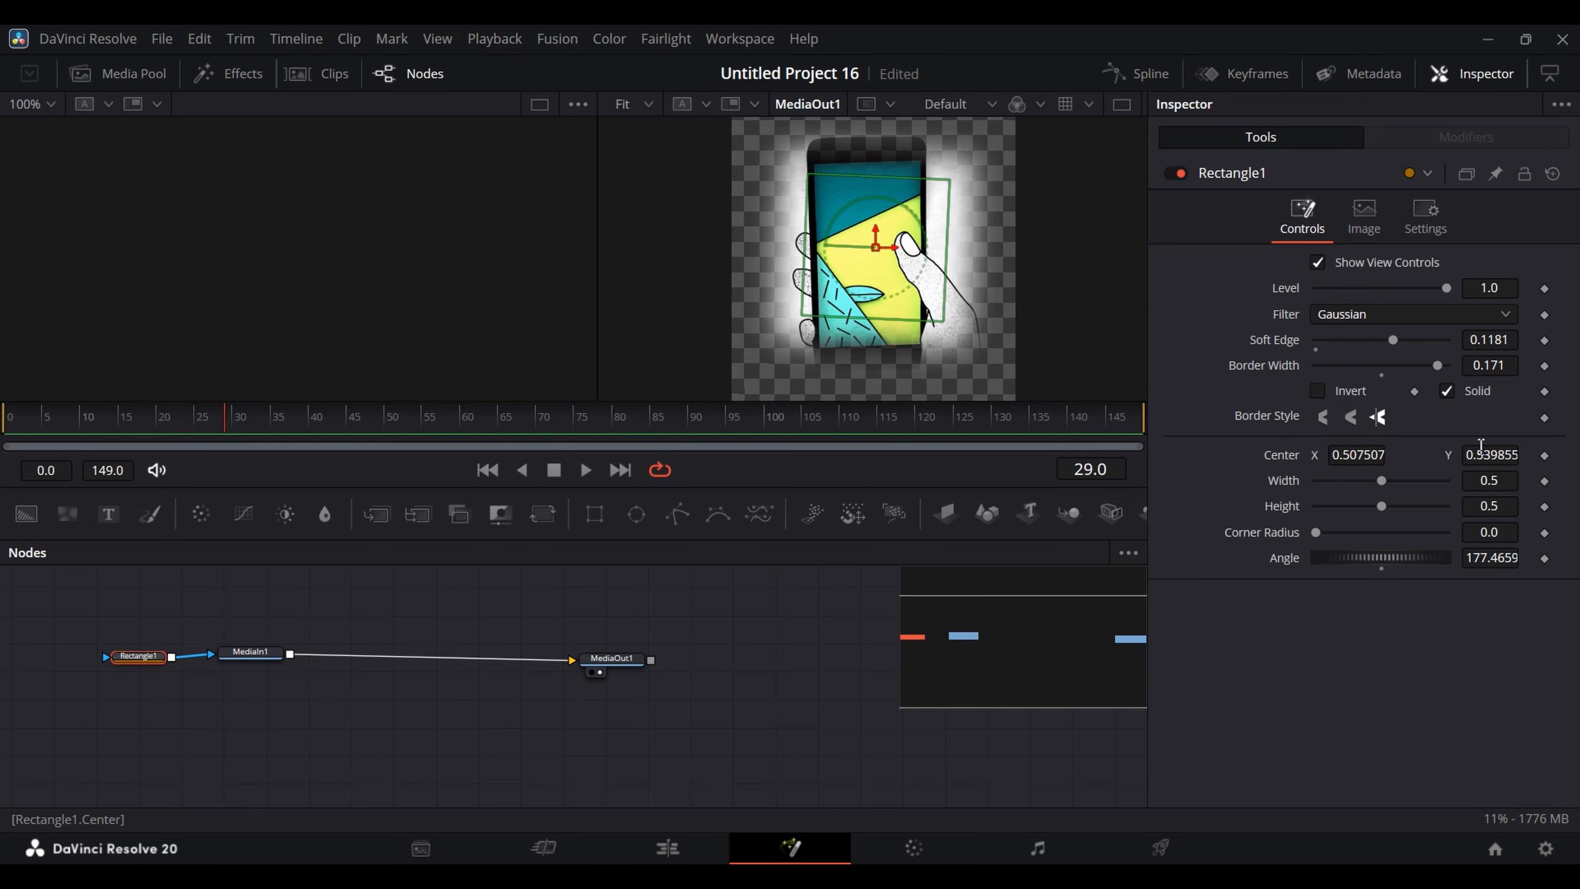
{"action": "left_click_drag", "start_coordinate": [1487, 455], "coordinate": [1514, 454]}
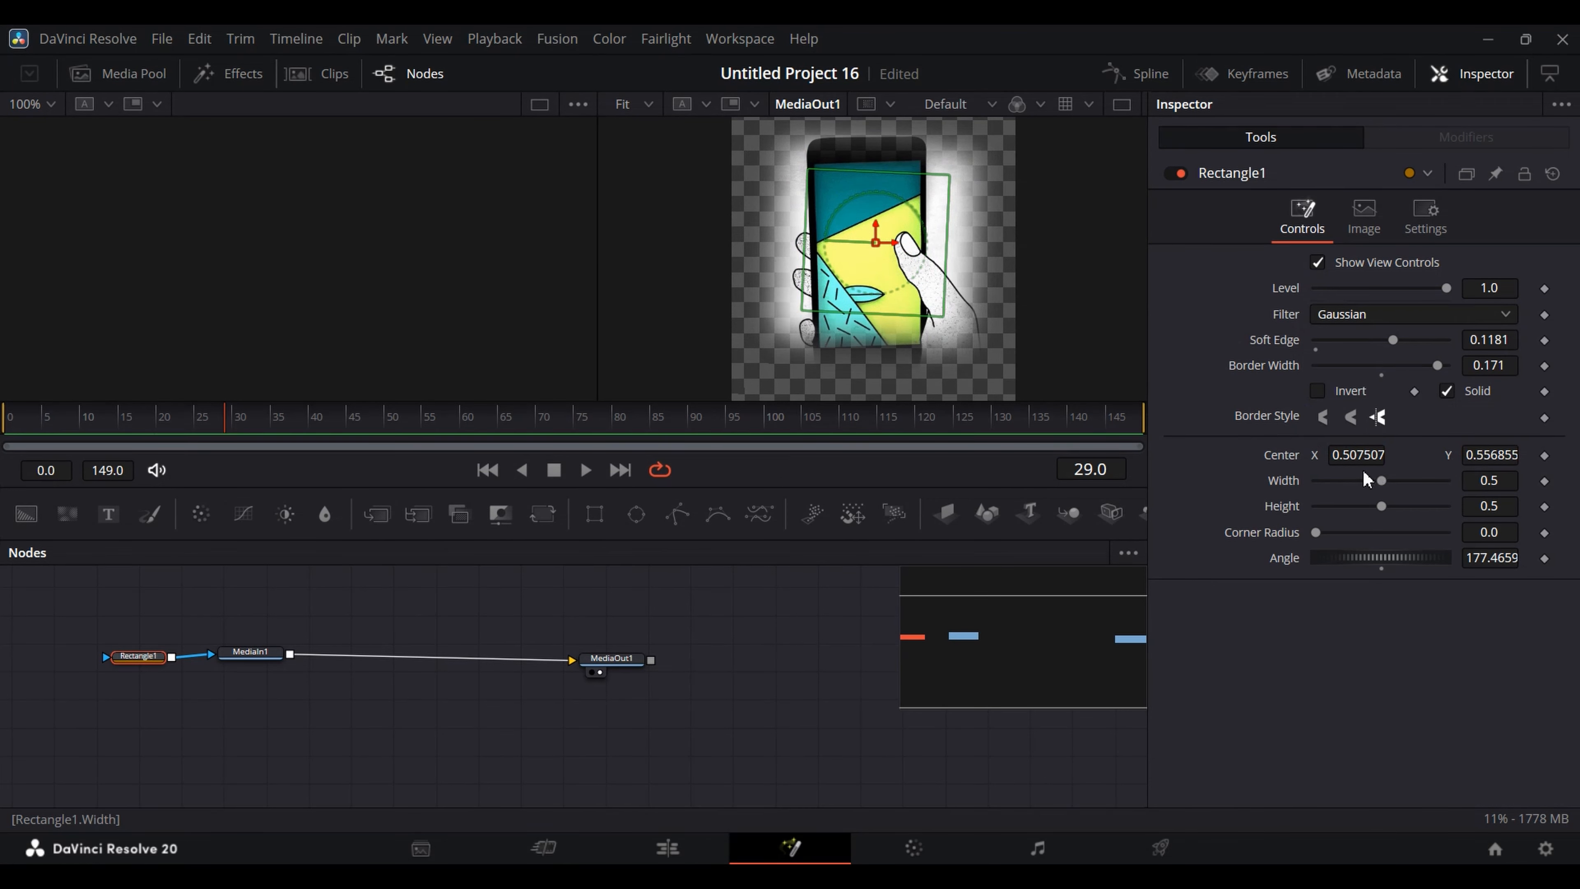
{"action": "left_click_drag", "start_coordinate": [1381, 481], "coordinate": [1344, 548]}
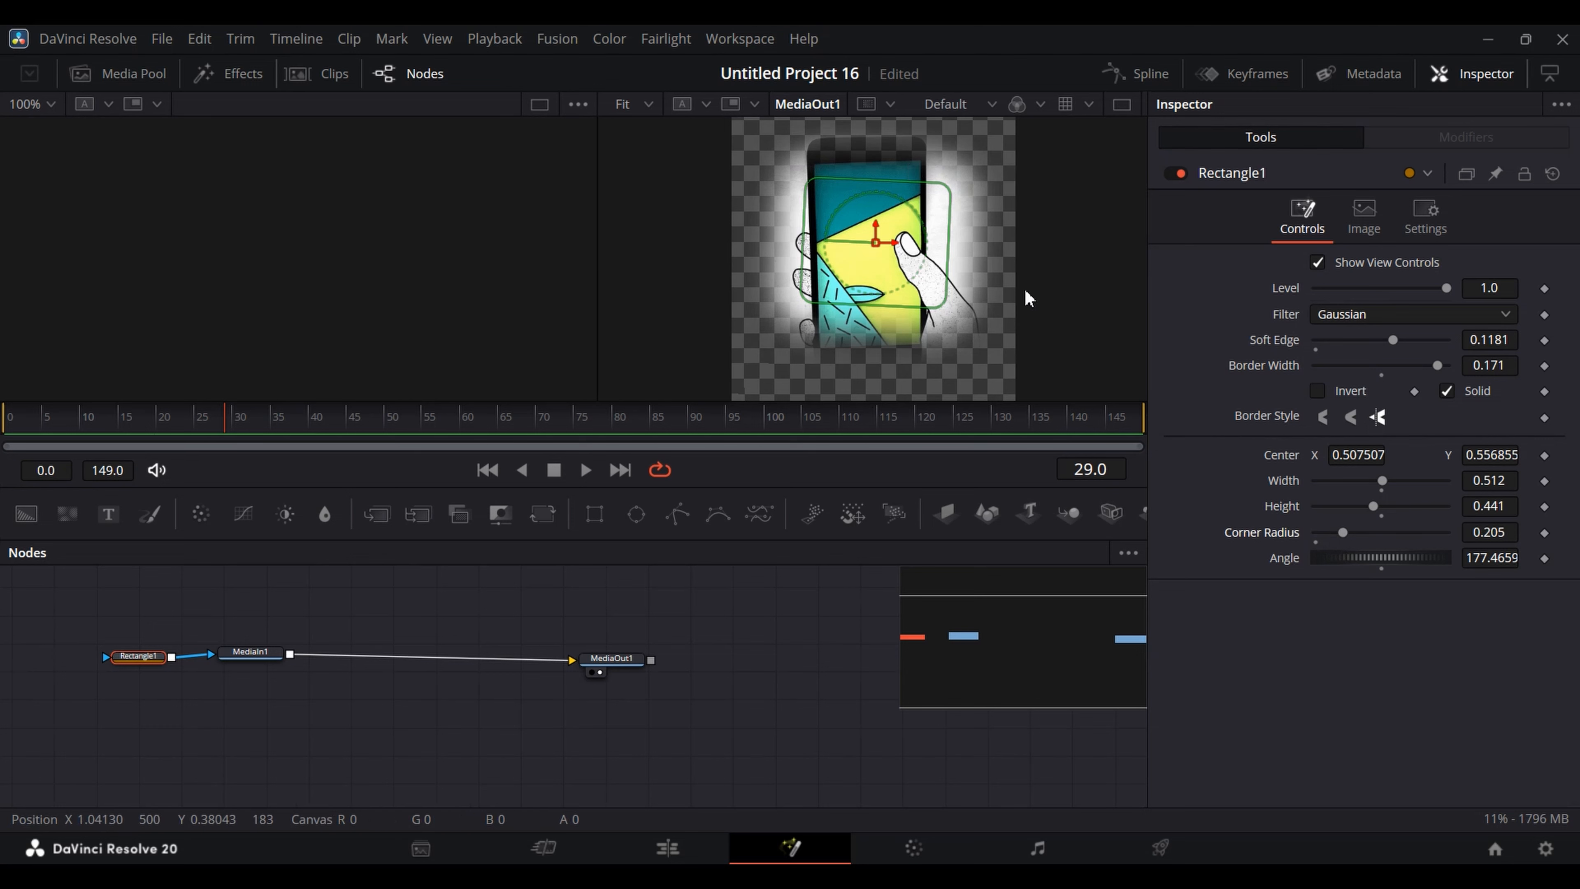
{"action": "left_click_drag", "start_coordinate": [1334, 560], "coordinate": [1373, 558]}
Step: Enable Motion Blur for the rectangle mask with a quality of 5, and save the project
{"action": "left_click", "coordinate": [1417, 219]}
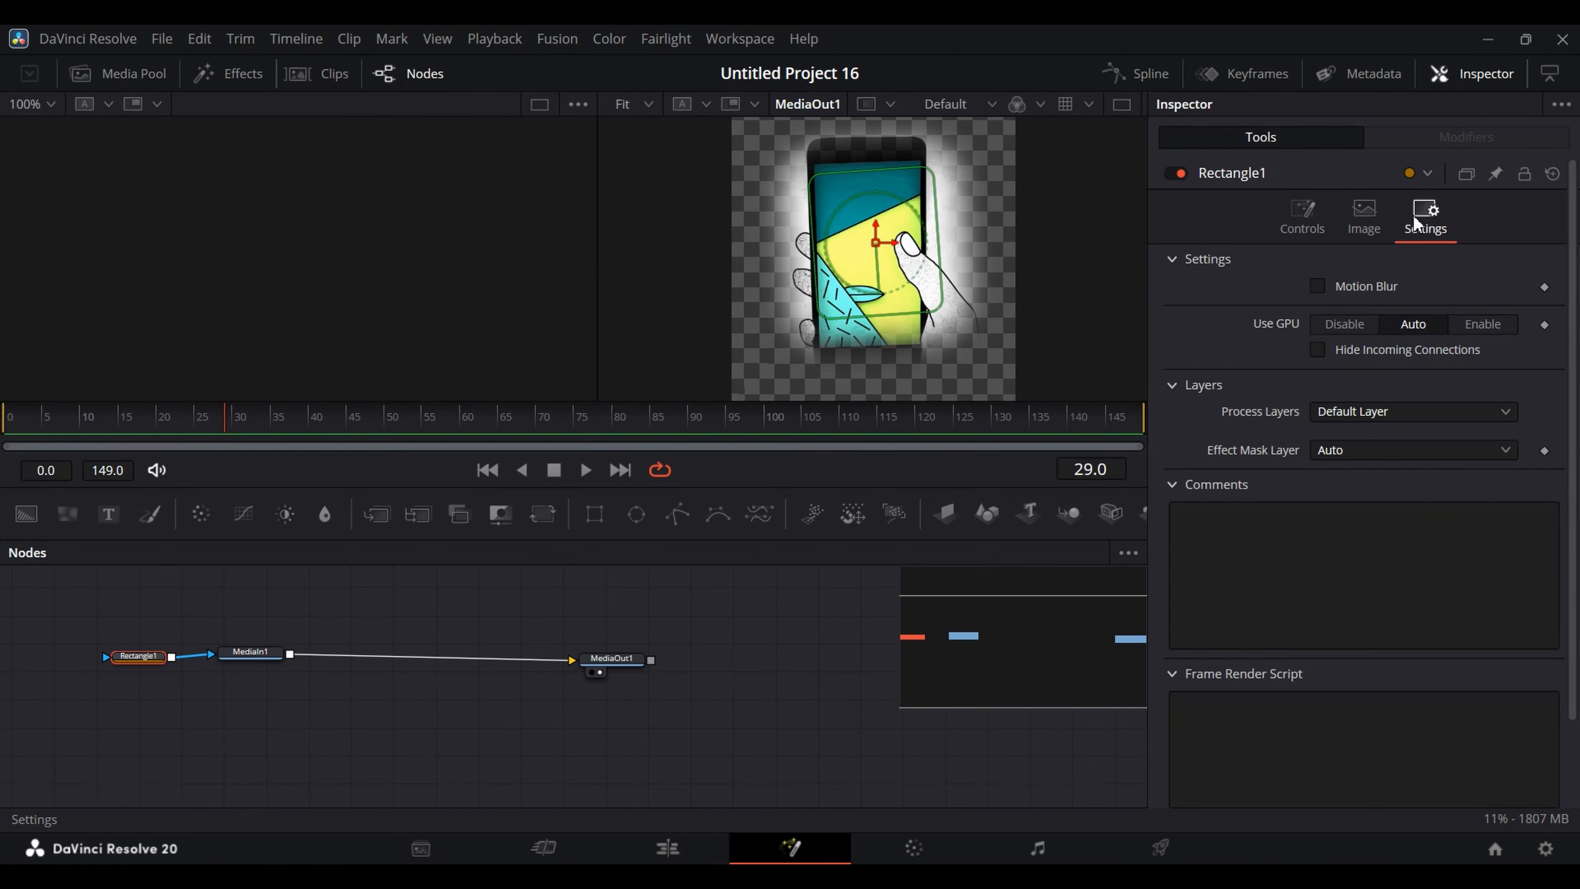
{"action": "left_click", "coordinate": [1319, 286]}
{"action": "left_click", "coordinate": [1321, 289]}
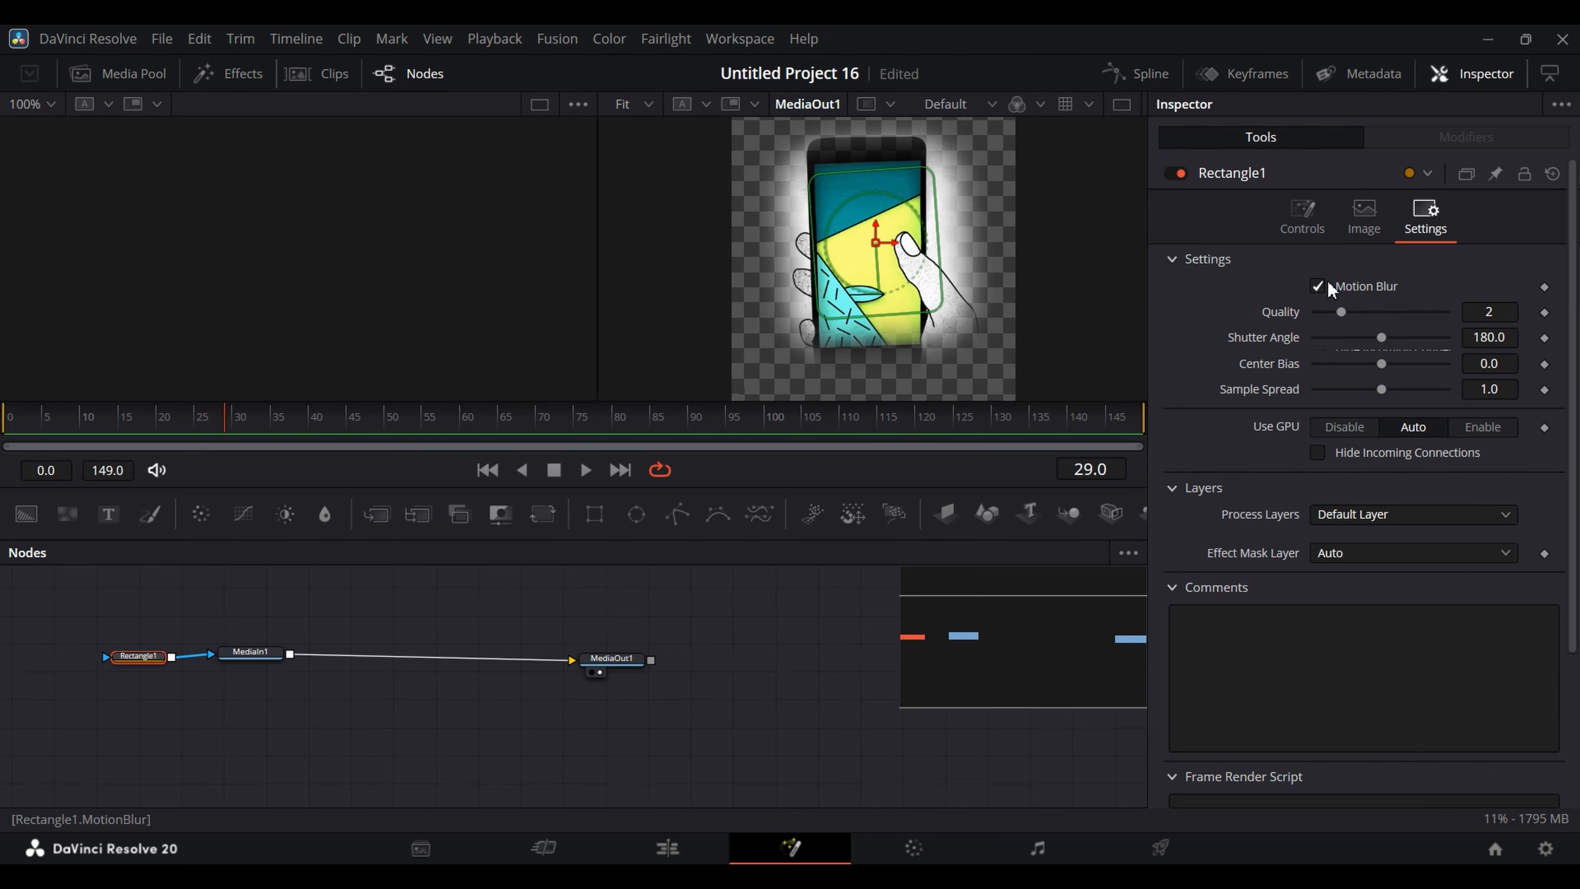
{"action": "key", "text": "ctrl+s"}
{"action": "left_click_drag", "start_coordinate": [1358, 311], "coordinate": [1382, 311]}
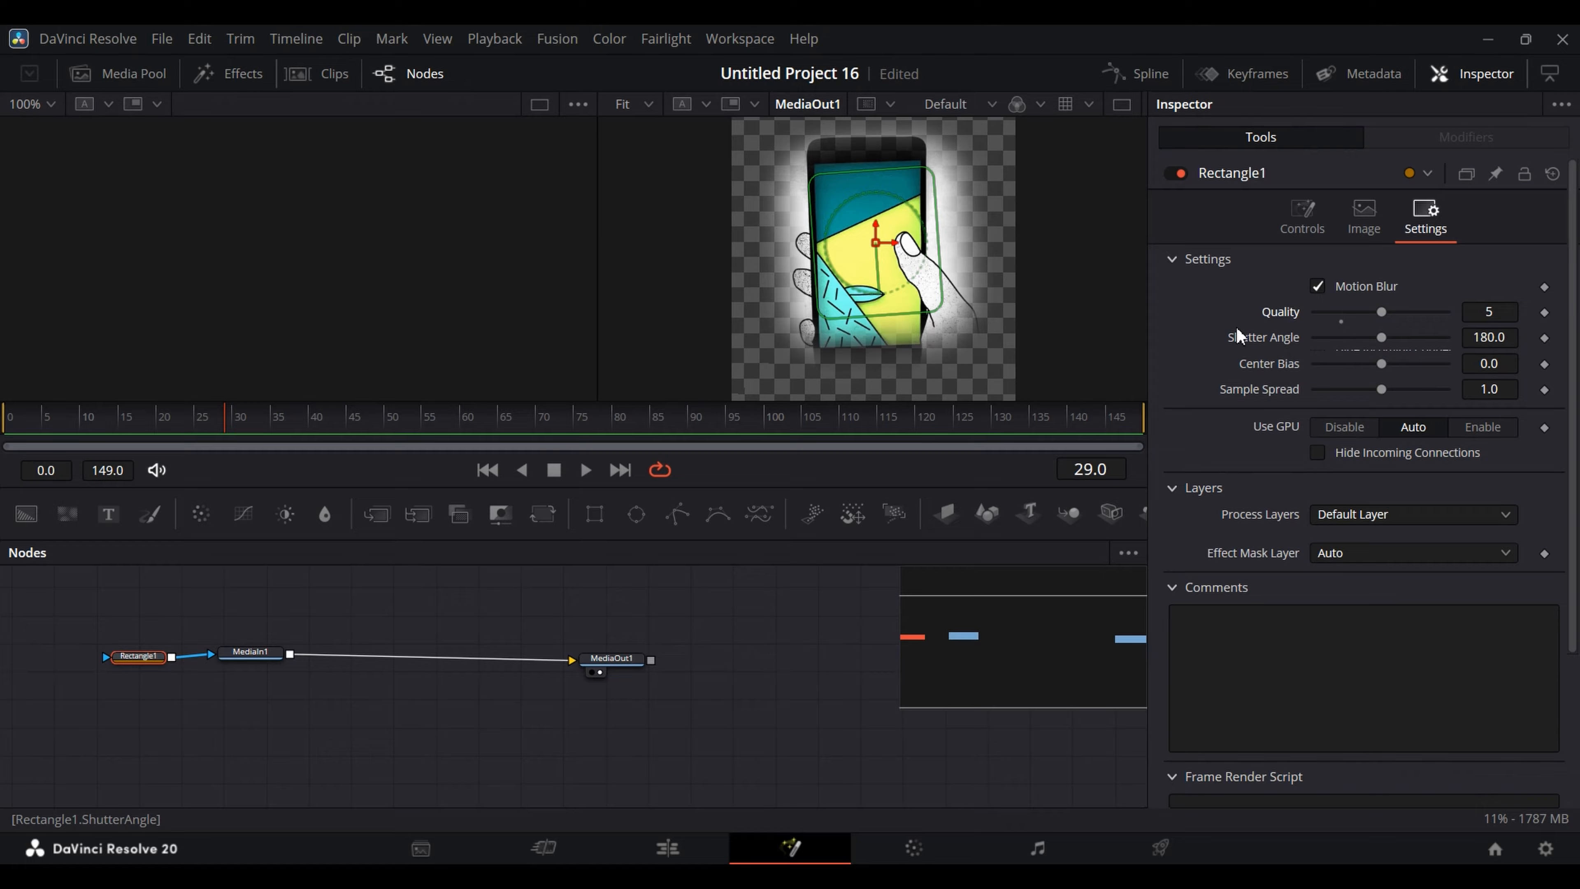
Step: Set the motion blur's shutter angle to 240.9, center bias to -0.08 and sample spread to 1.7
{"action": "left_click", "coordinate": [1273, 335]}
{"action": "left_click_drag", "start_coordinate": [1383, 339], "coordinate": [1404, 340]}
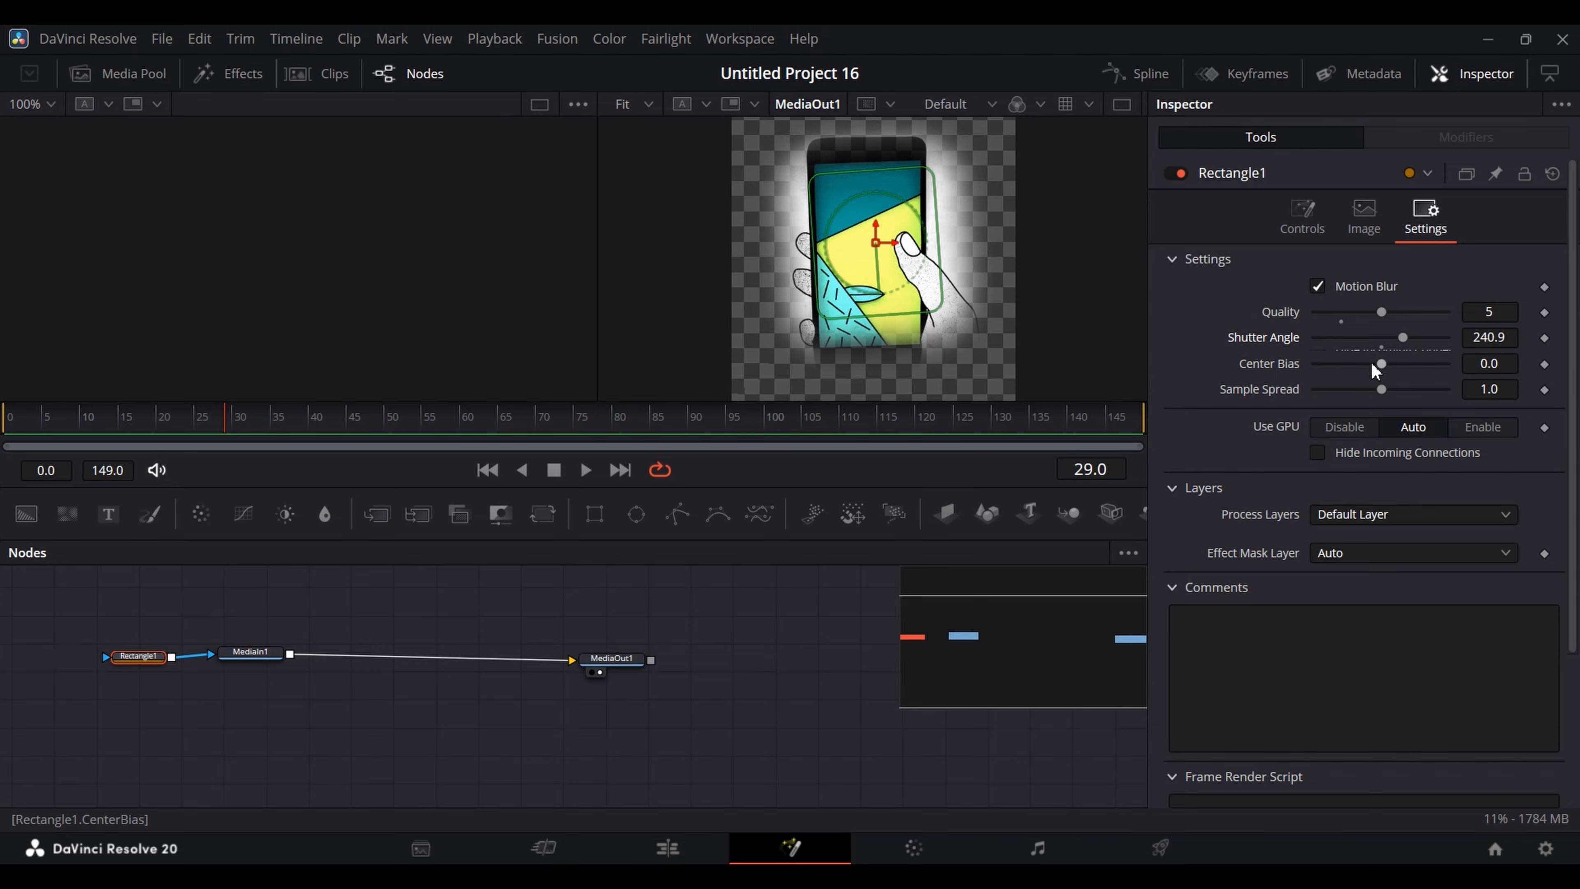
{"action": "left_click_drag", "start_coordinate": [1375, 370], "coordinate": [1365, 366]}
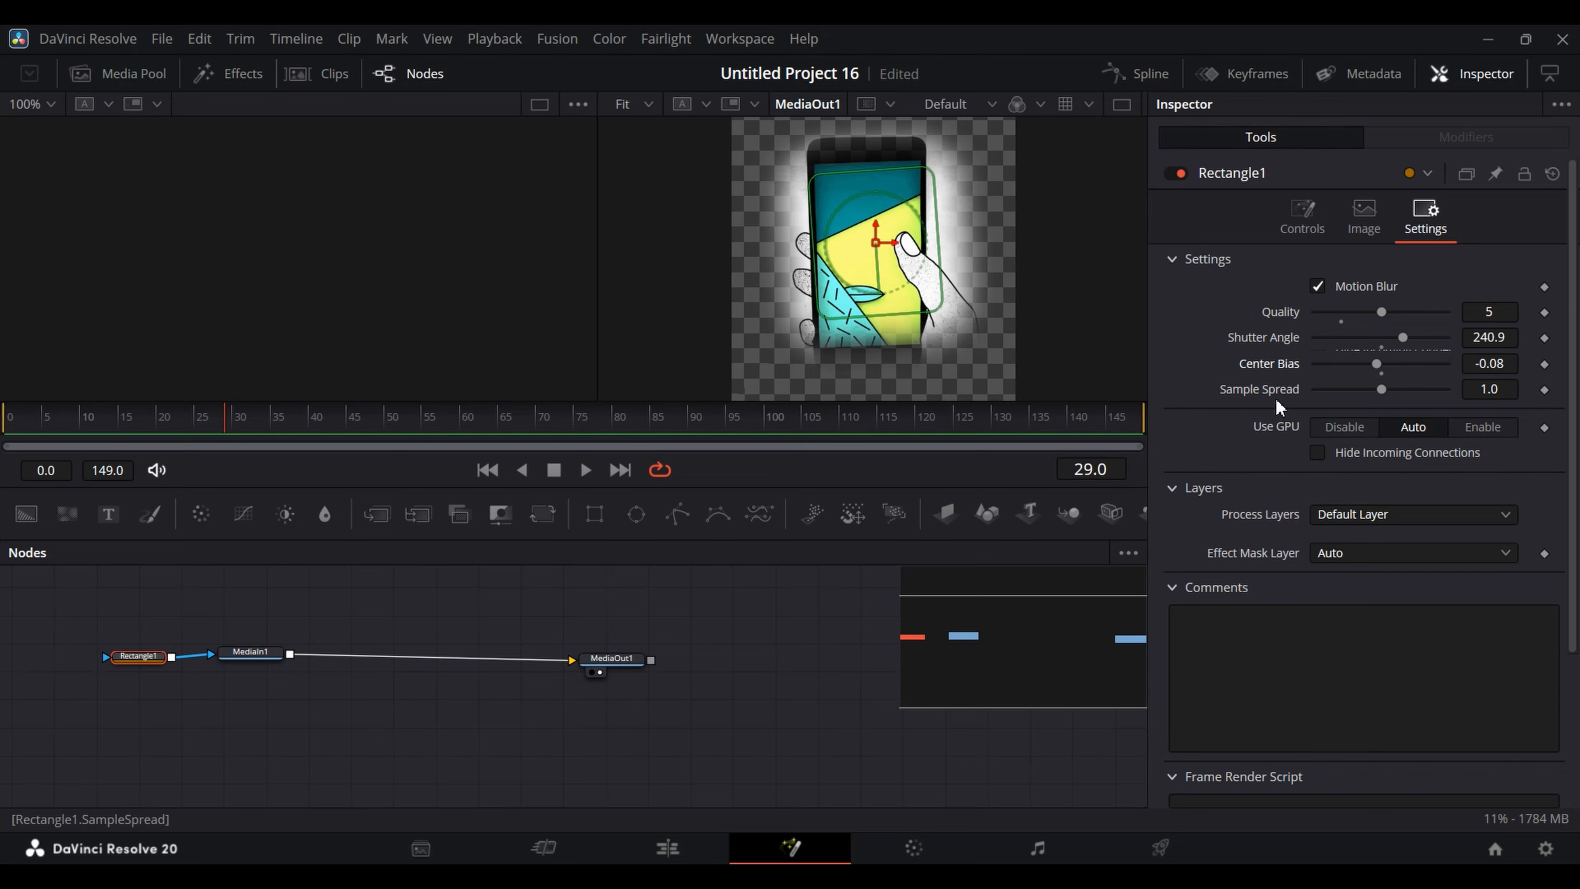
{"action": "mouse_move", "coordinate": [1382, 389]}
{"action": "left_mouse_down"}
{"action": "mouse_move", "coordinate": [1416, 390]}
{"action": "mouse_move", "coordinate": [1393, 391]}
{"action": "left_mouse_up"}
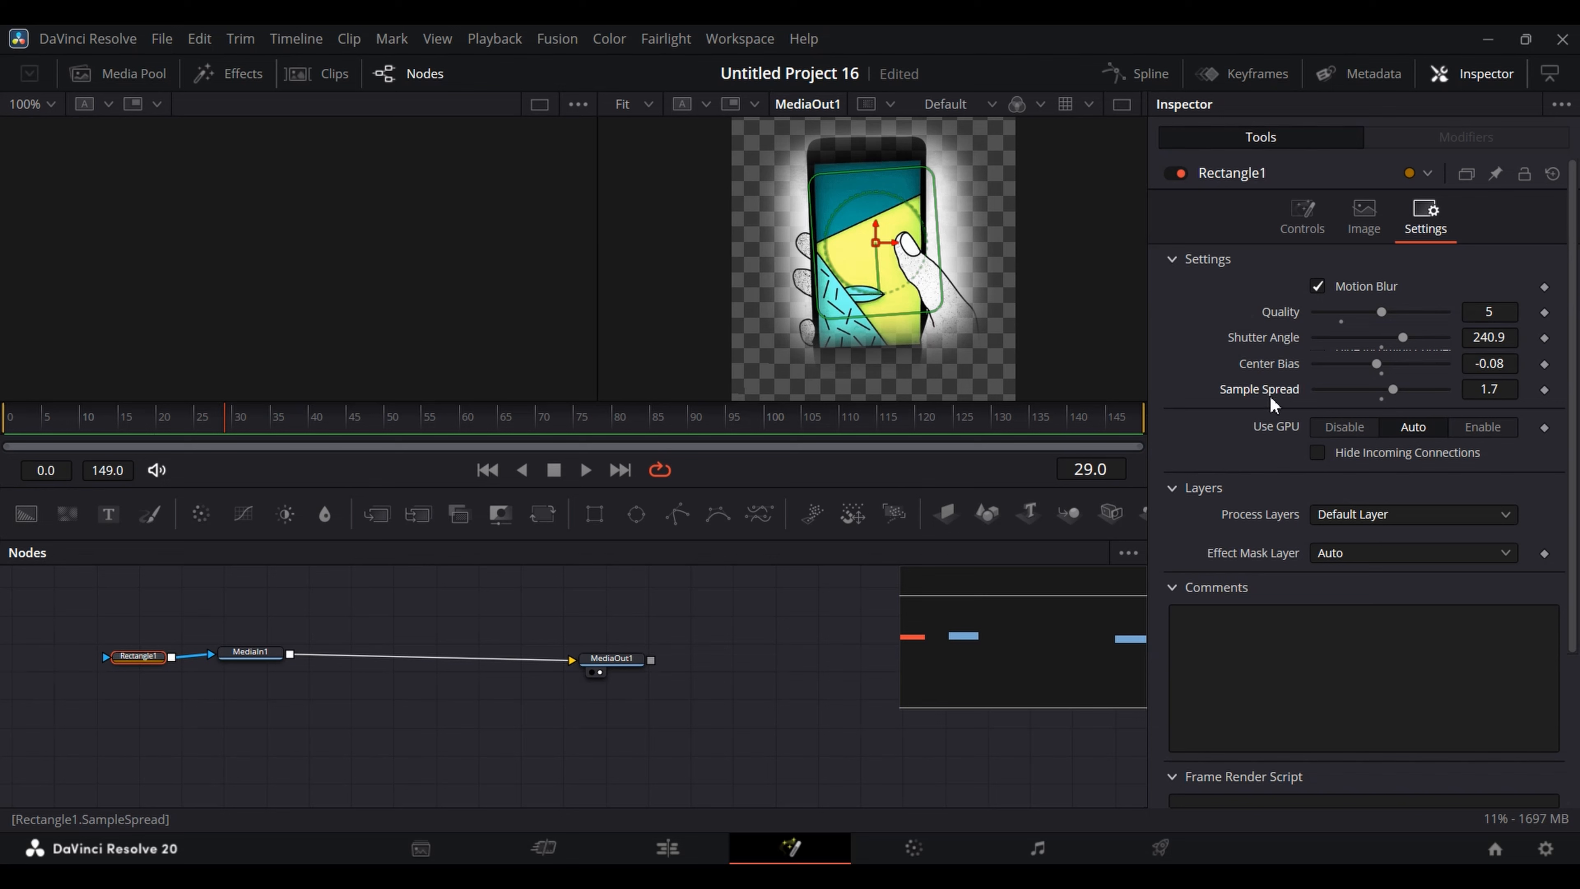